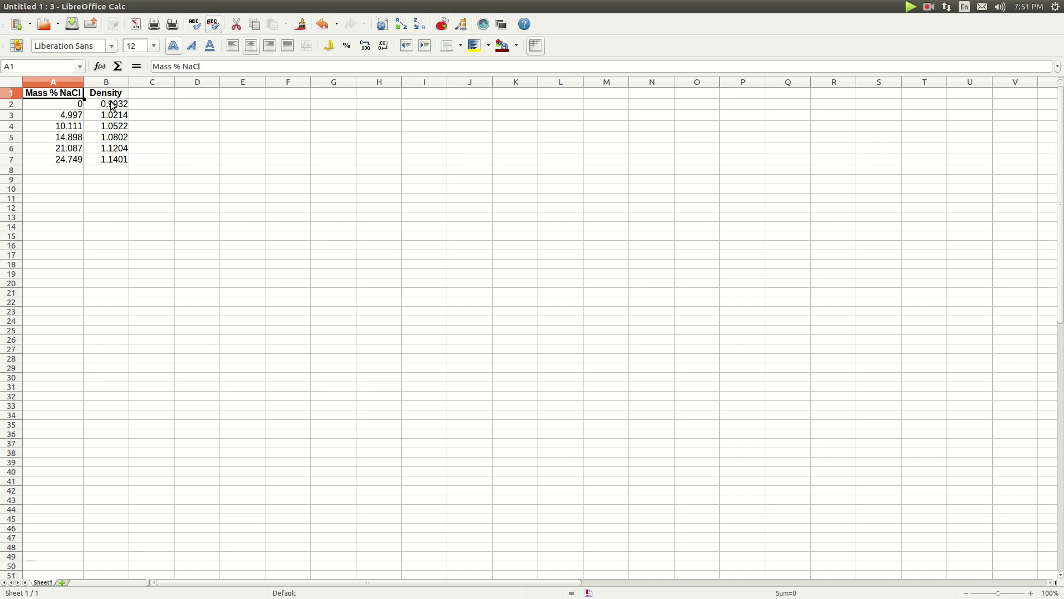
Select the mass % NaCl and density data in cells A2:B7.
left_click(65, 106)
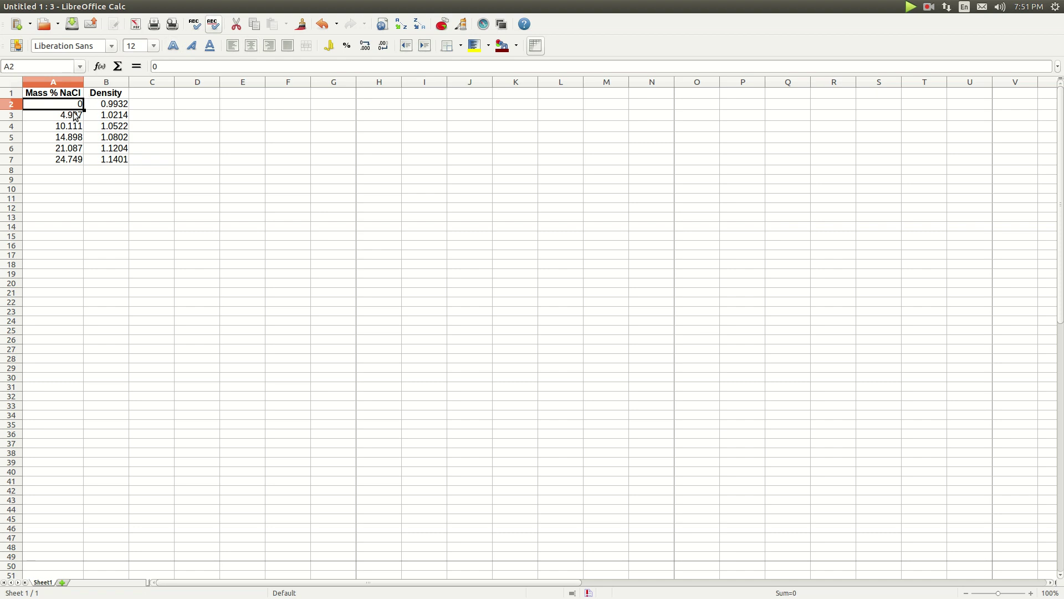
left_click(114, 162, "shift")
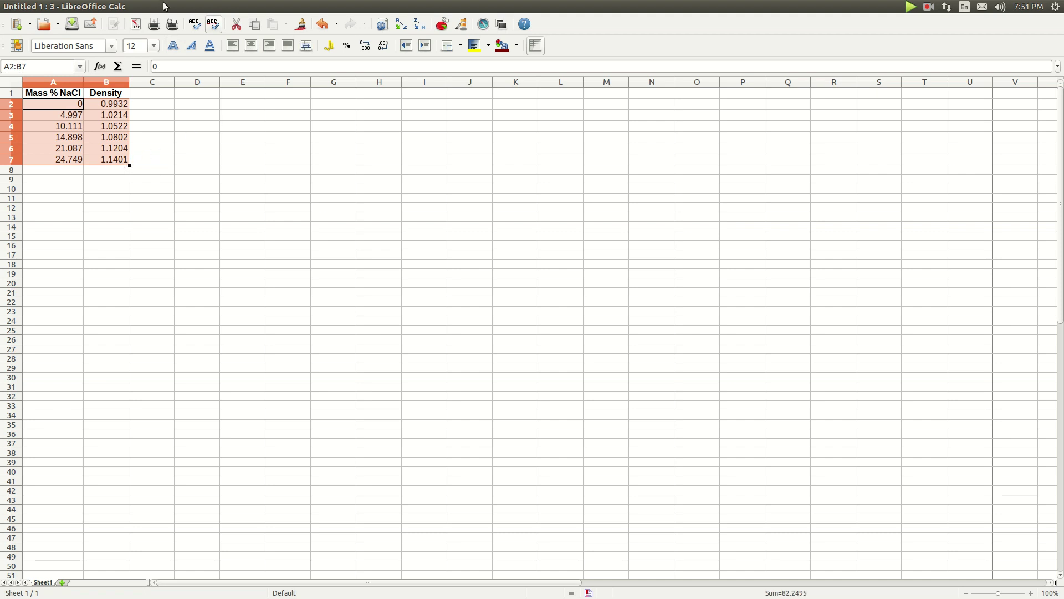
Insert a points-only XY (Scatter) chart from A2:B7 and advance to the data series settings.
left_click(117, 6)
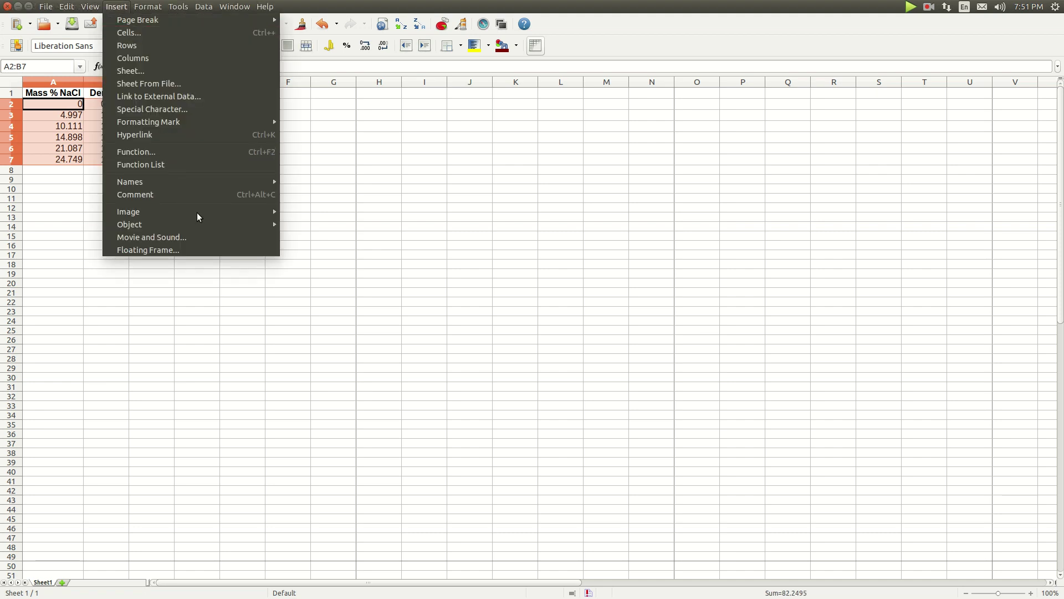
mouse_move(218, 225)
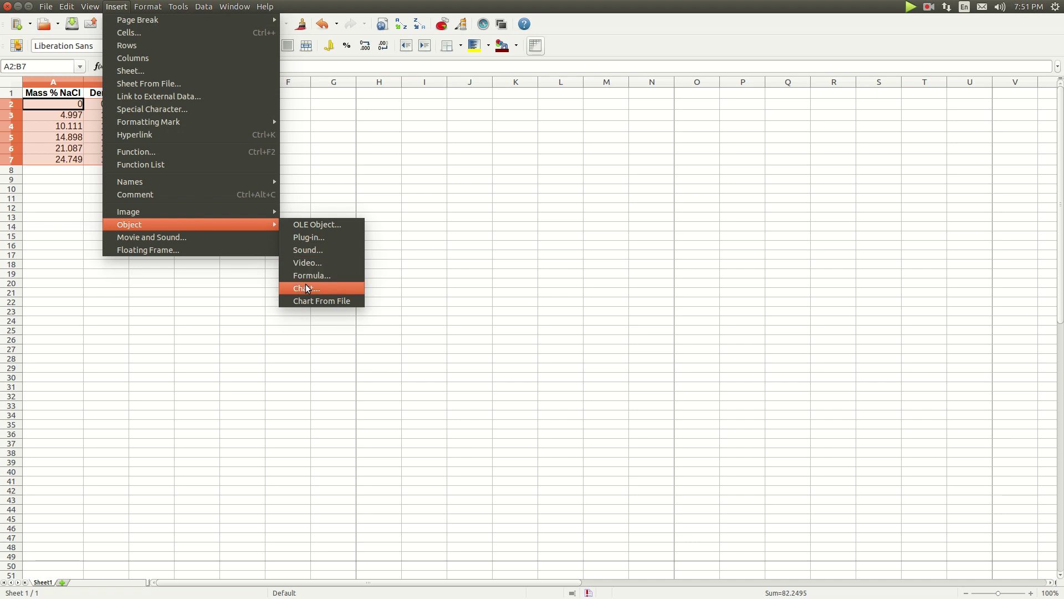
left_click(308, 289)
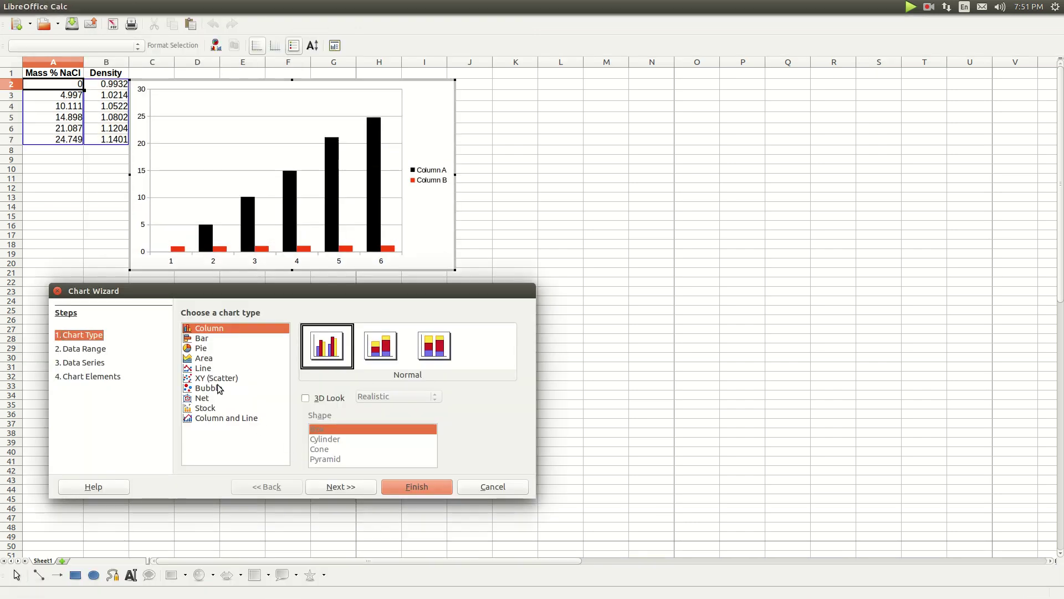
left_click(216, 378)
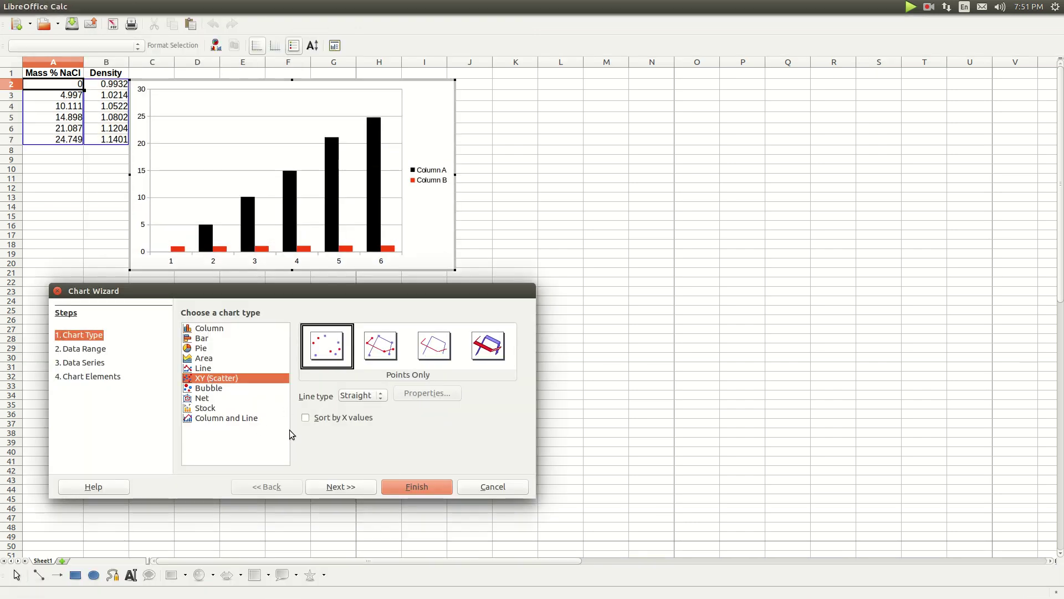
left_click(323, 488)
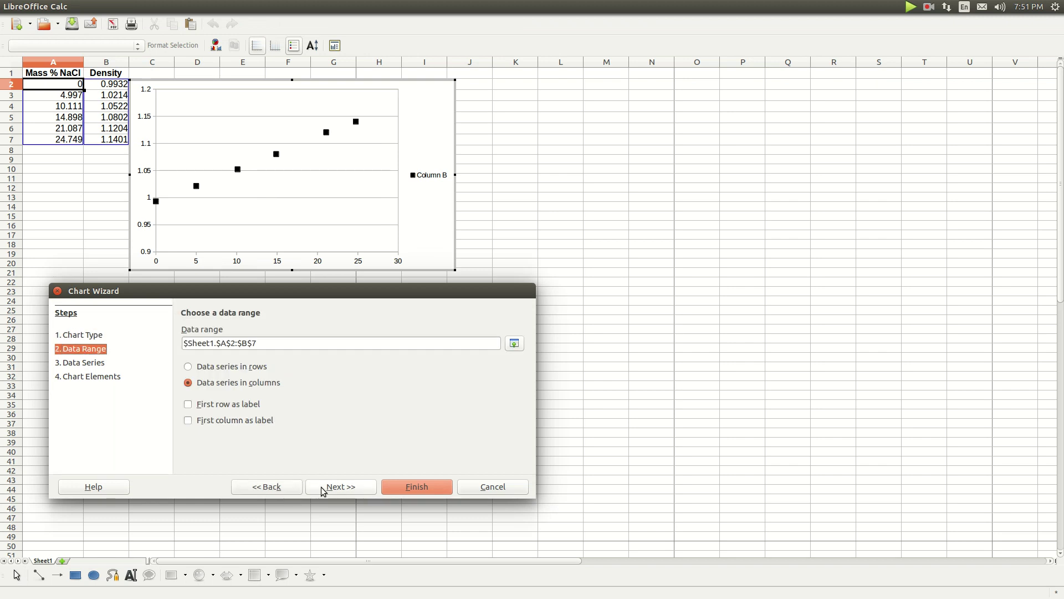
left_click(334, 492)
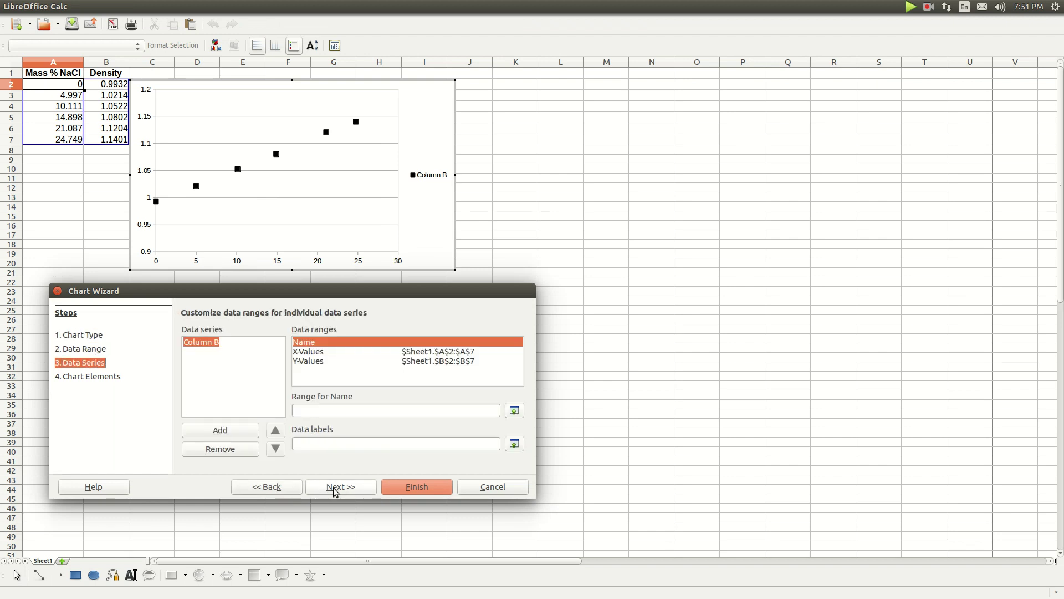
Title the chart 'Density vs. Mass % NaCl' with axis titles 'Mass % NaCl' and 'Density (g/mL)', plus X-axis gridlines.
left_click(334, 491)
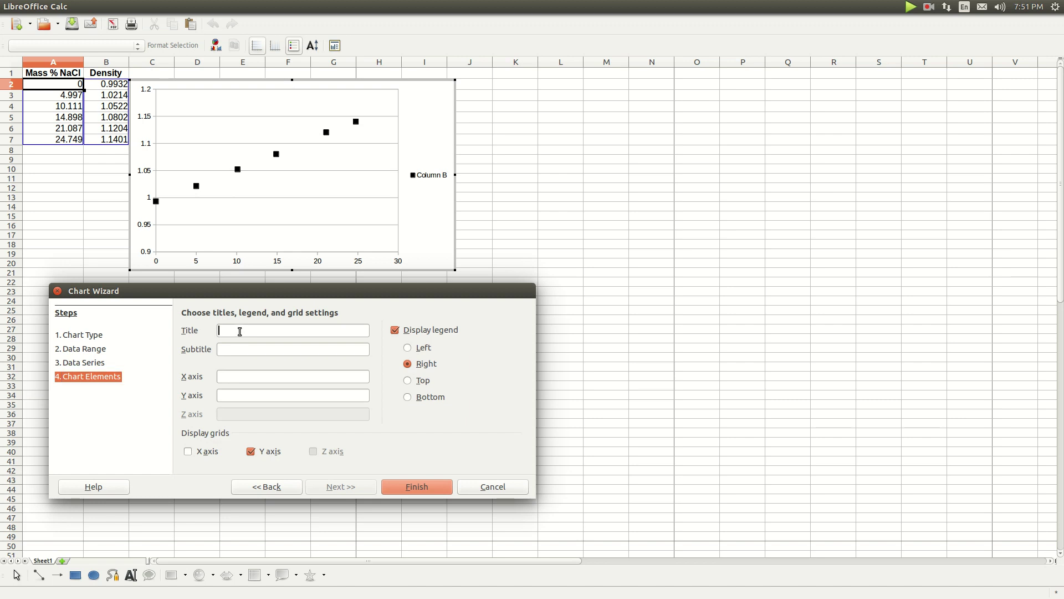
type("Density vs. Mass % NaCl")
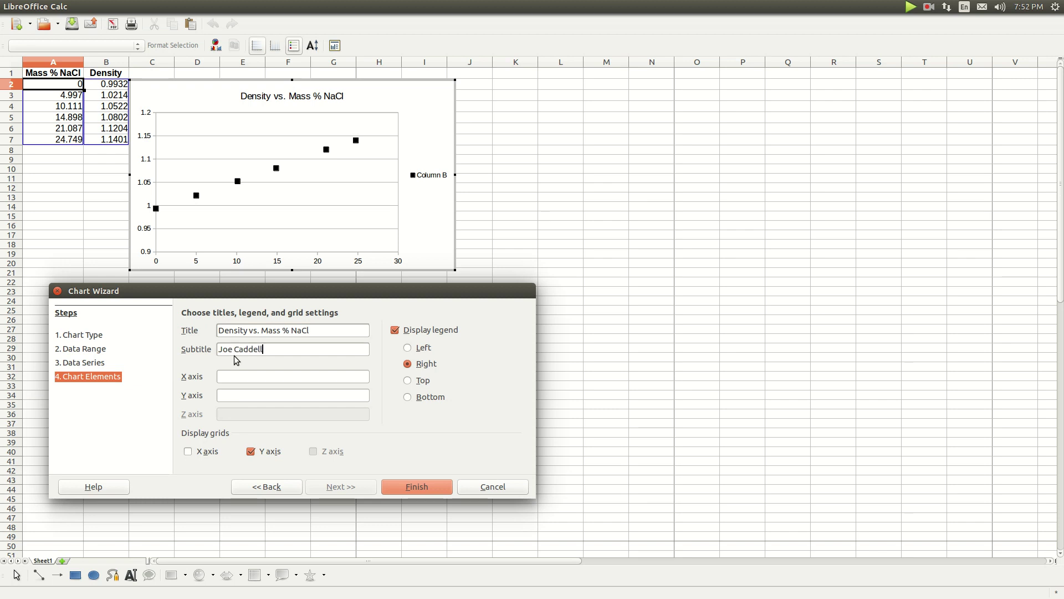
left_click(244, 377)
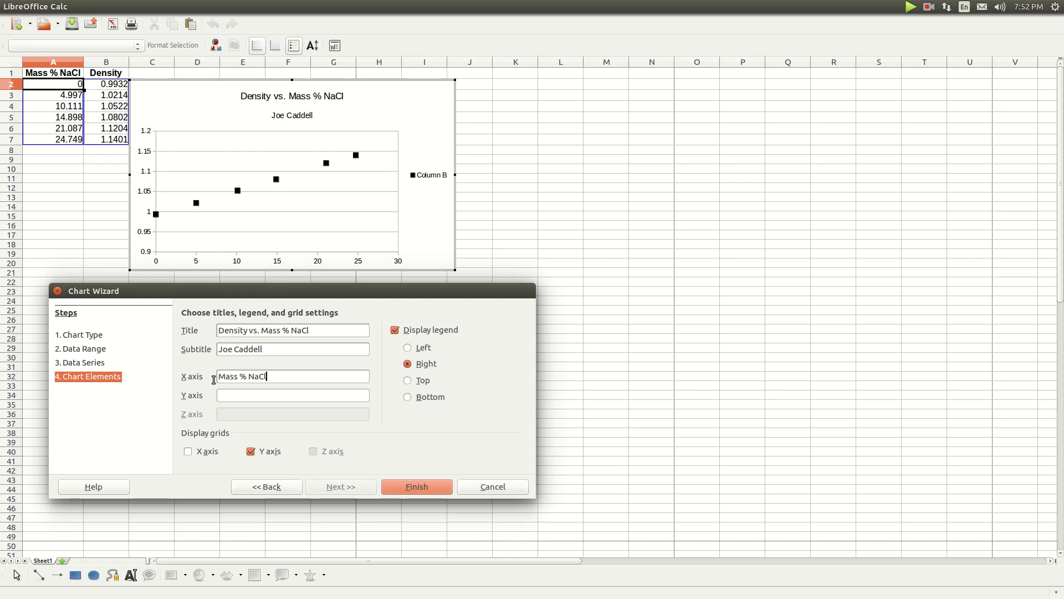
left_click(266, 398)
type("Densit")
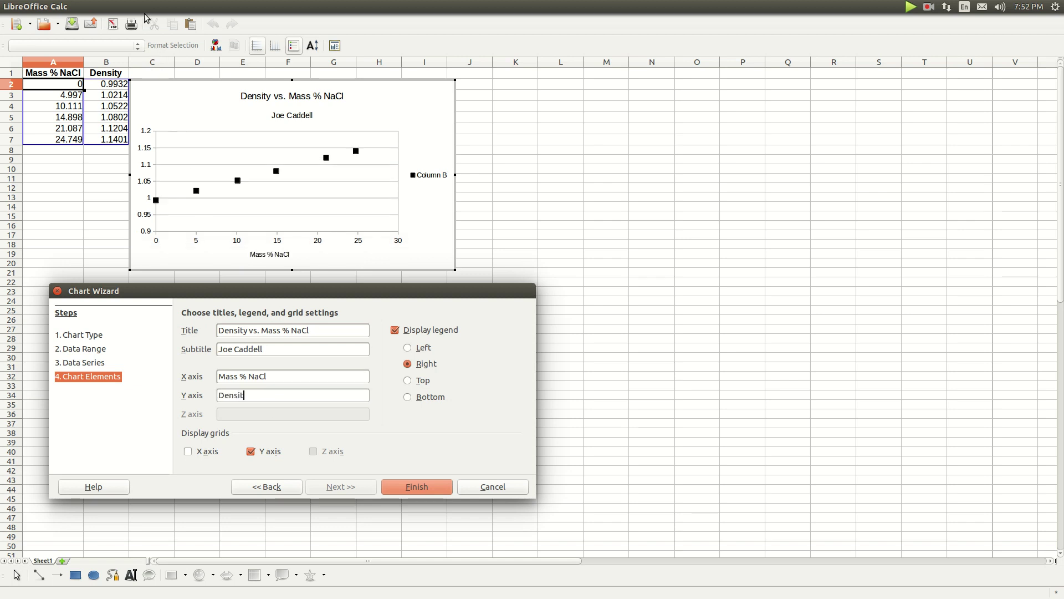
type("y (g/mL")
left_click(188, 453)
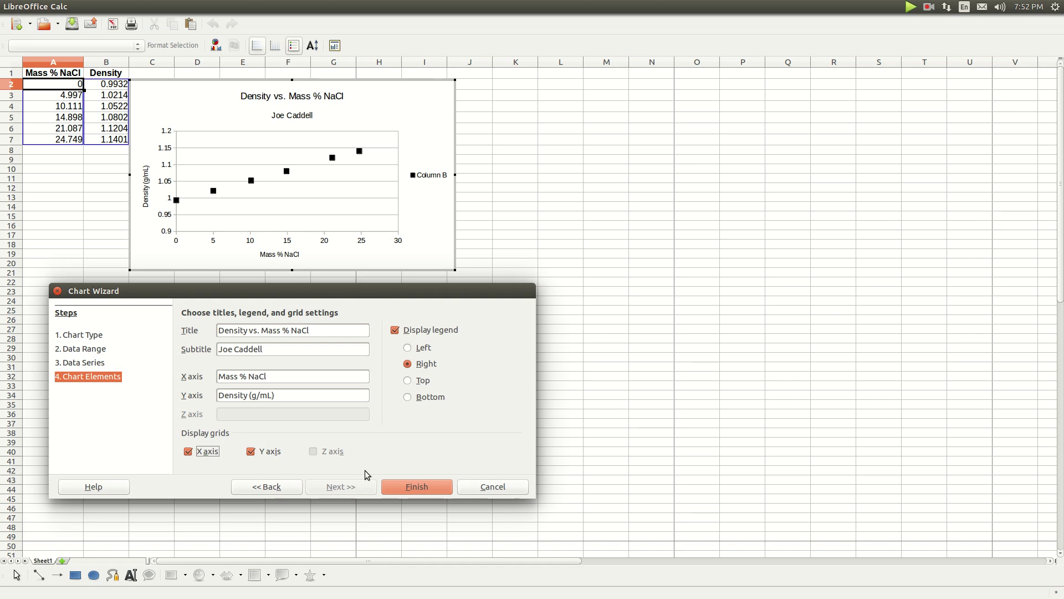
left_click(417, 486)
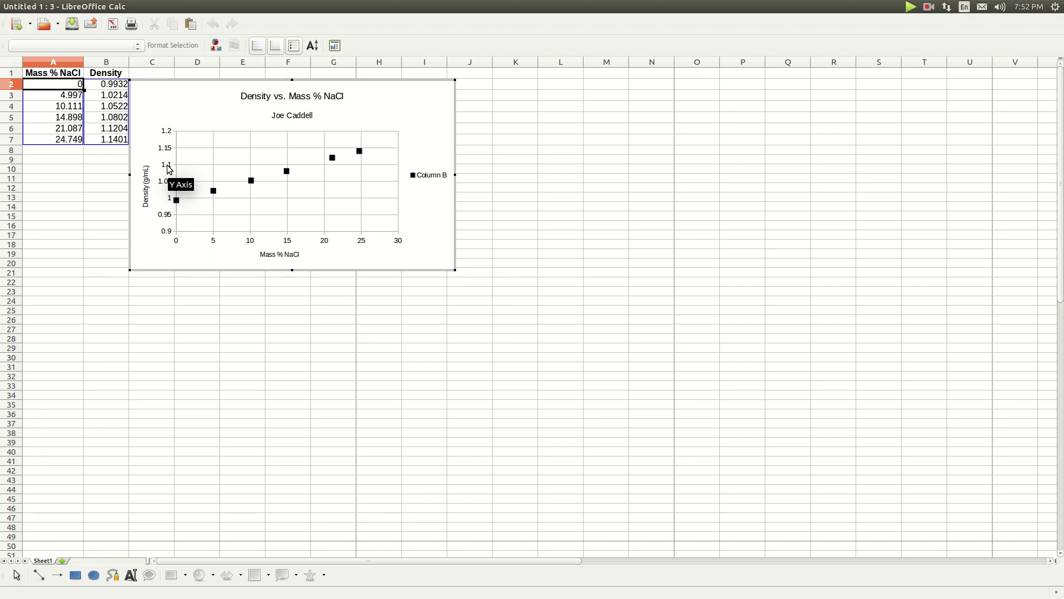
Set the density axis to a fixed minimum of 0.99 and maximum of 1.15.
left_click(169, 169)
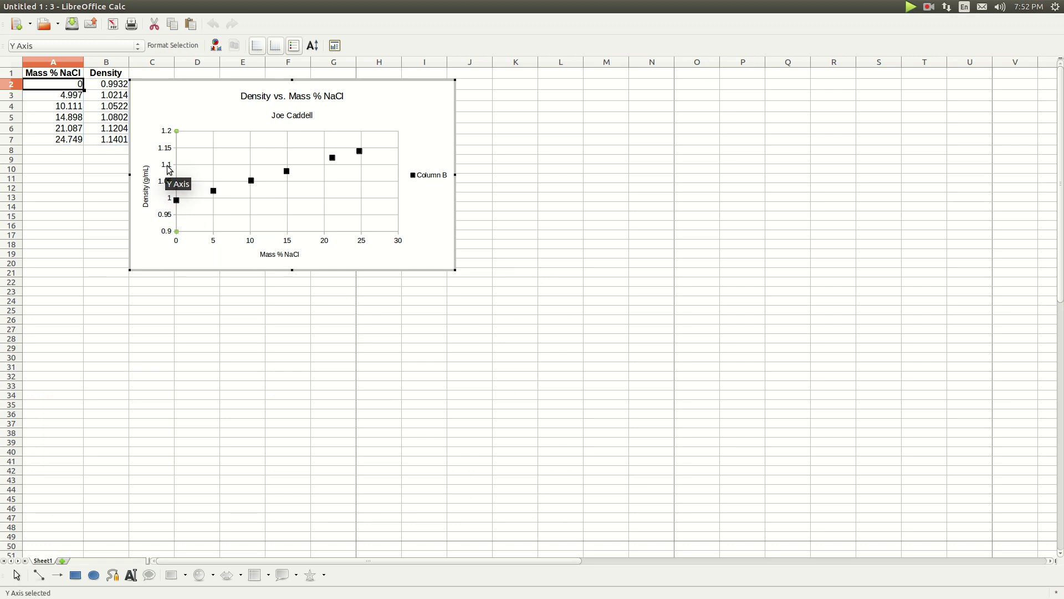
right_click(169, 170)
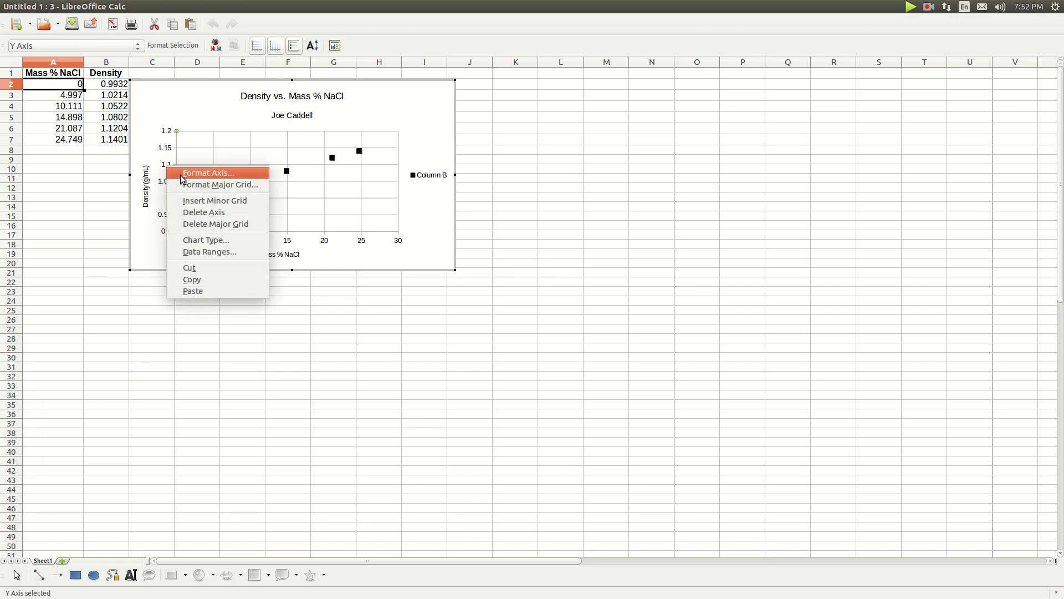
left_click(181, 173)
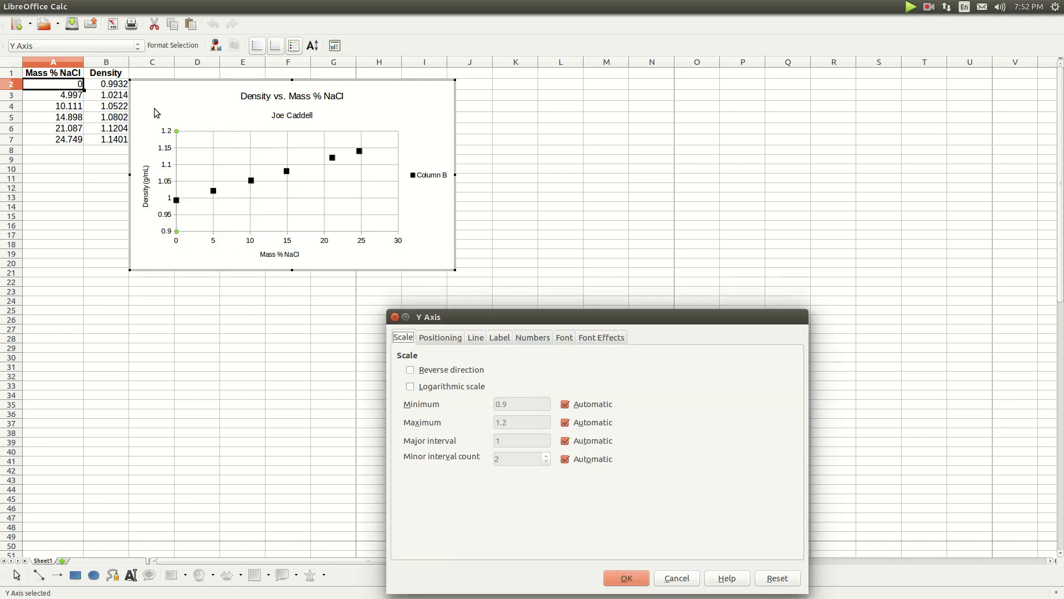
left_click(566, 405)
left_click(537, 404)
type("9")
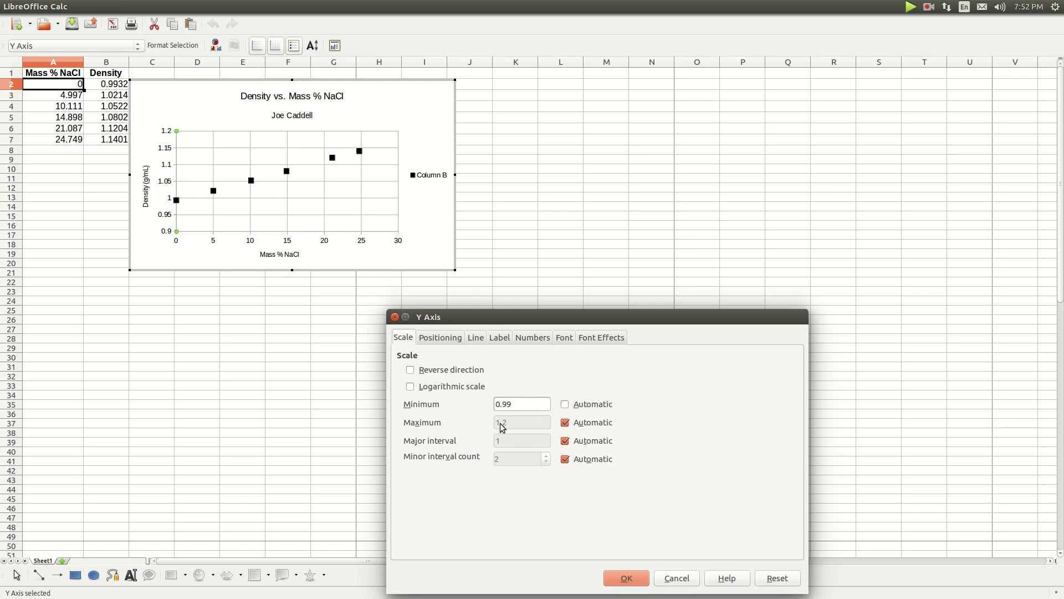
left_click(564, 422)
left_click(526, 423)
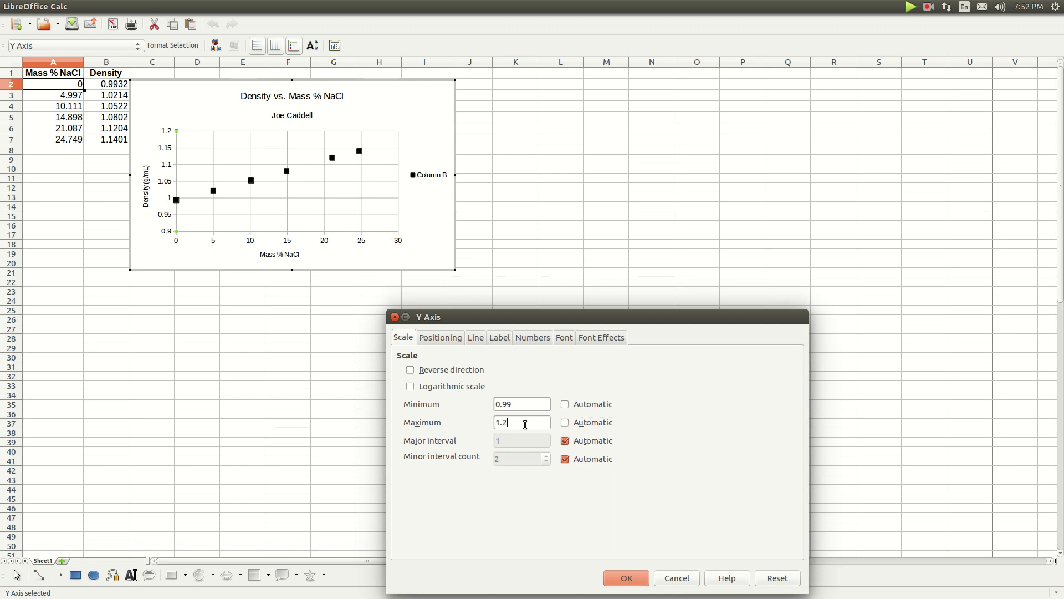
key("BackSpace")
left_click(626, 578)
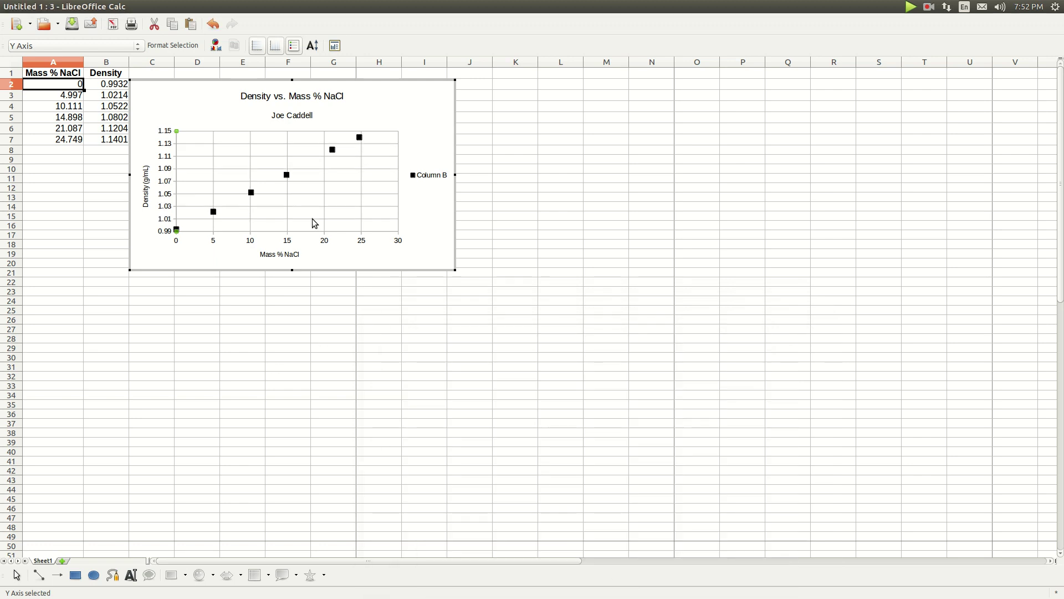
Add minor gridlines along the density (Y) axis.
right_click(168, 173)
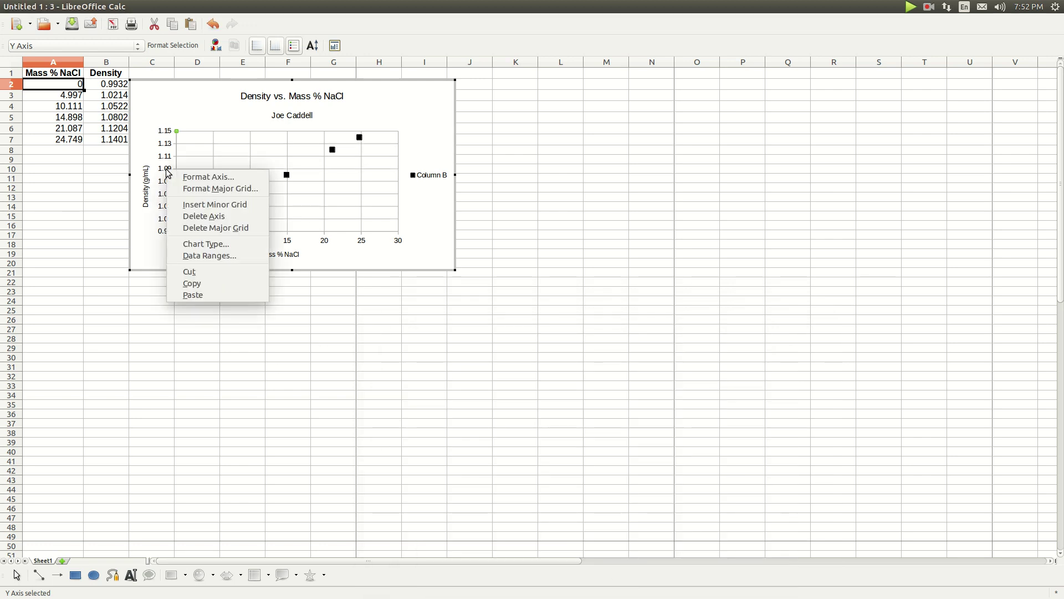
left_click(185, 205)
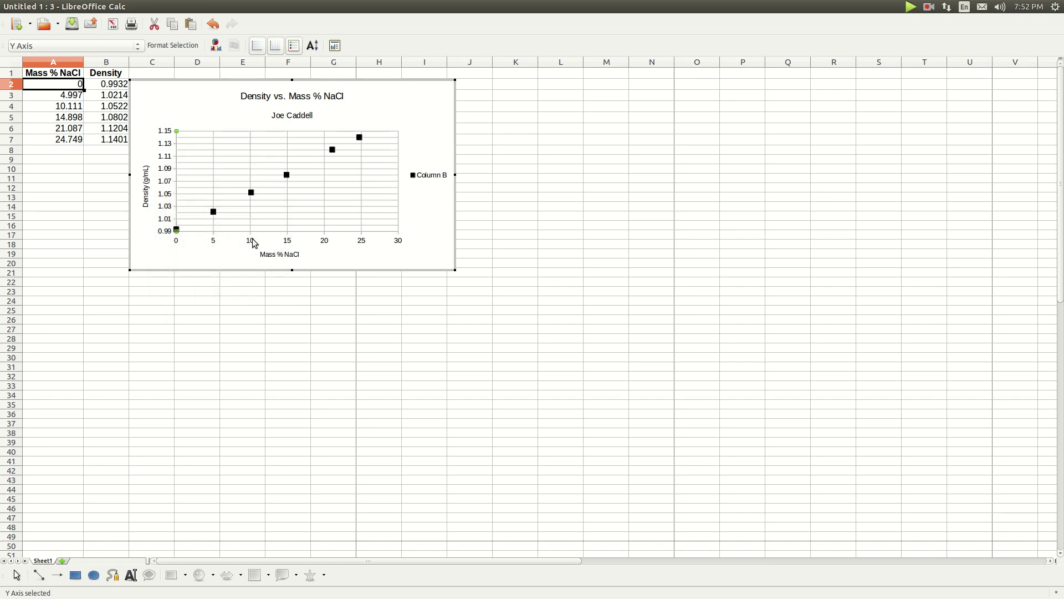
left_click(288, 244)
Fix the mass % axis maximum at 25 instead of the automatic 30.
right_click(287, 244)
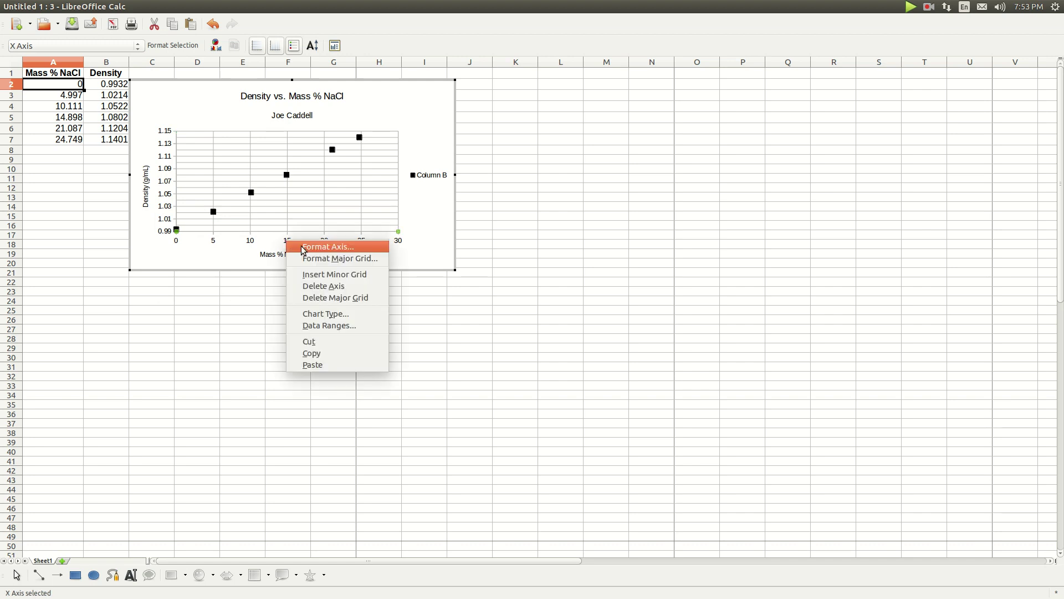
left_click(303, 245)
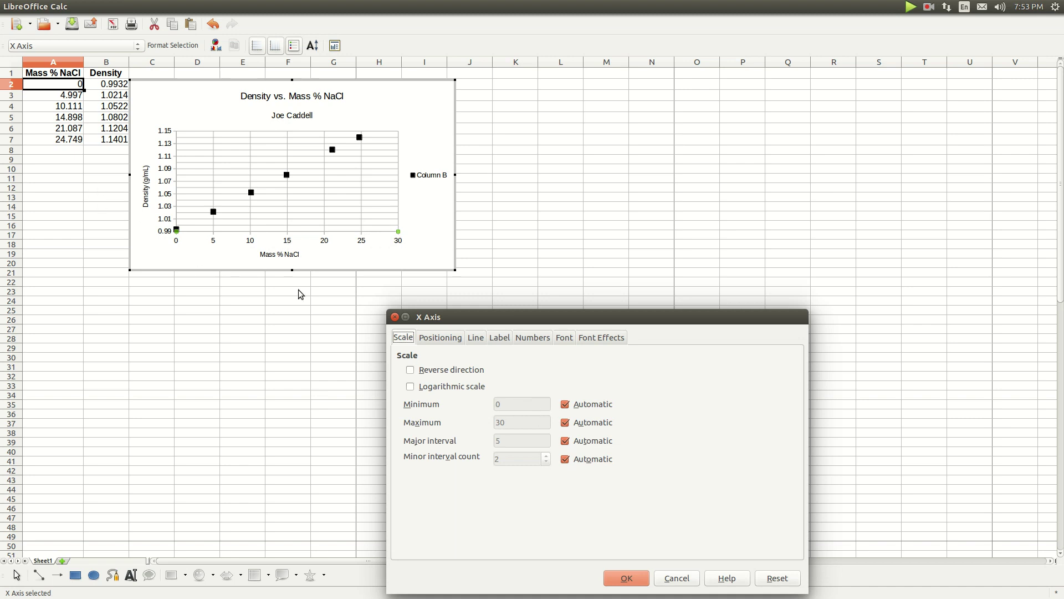
left_click(564, 422)
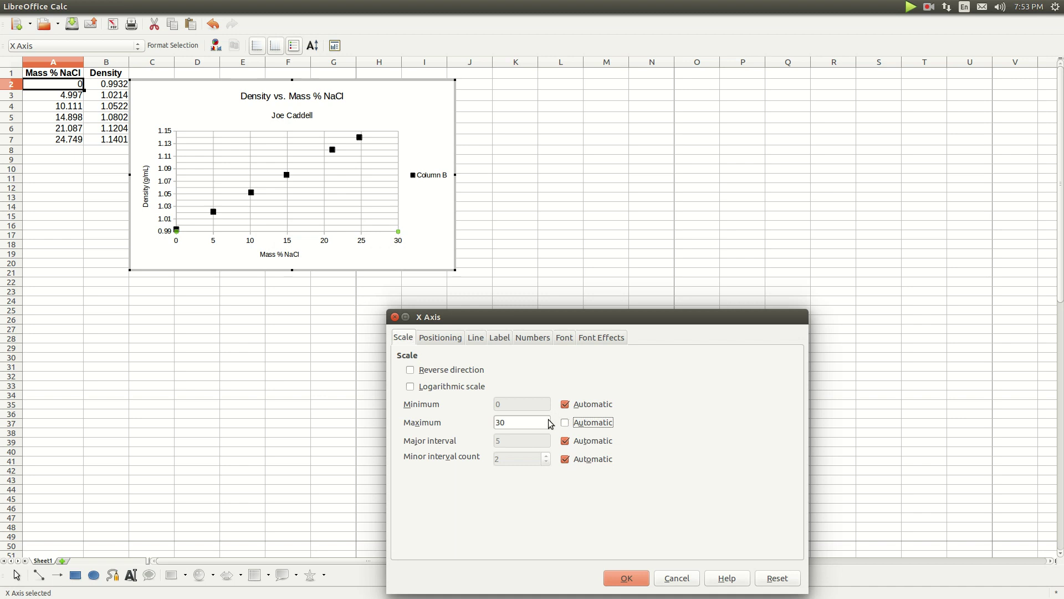
left_click_drag(532, 423, 490, 424)
type("25")
left_click(628, 585)
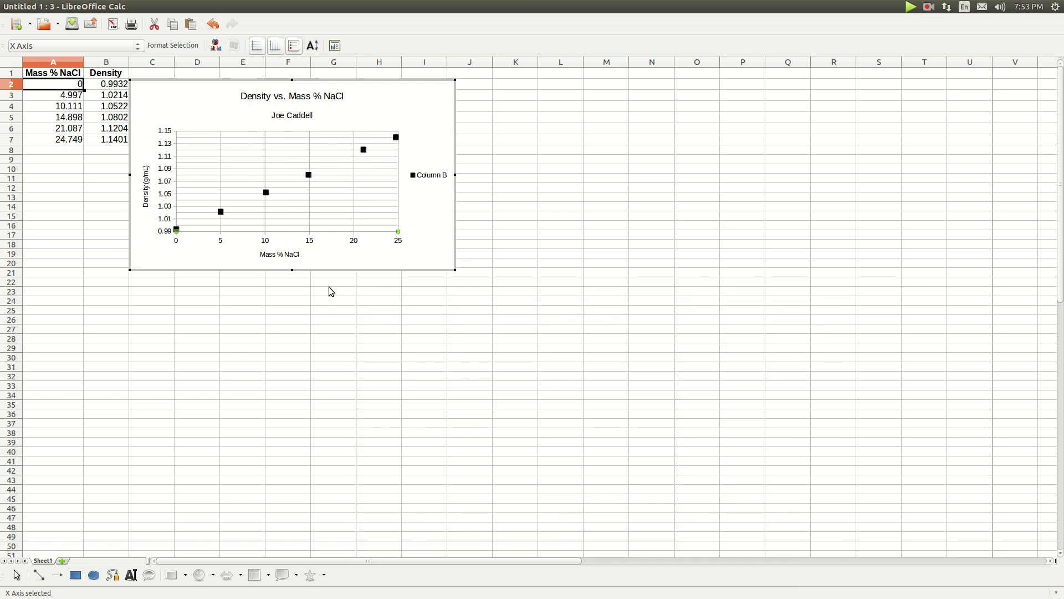
Add minor gridlines on the mass % axis and delete the Column B legend.
right_click(309, 240)
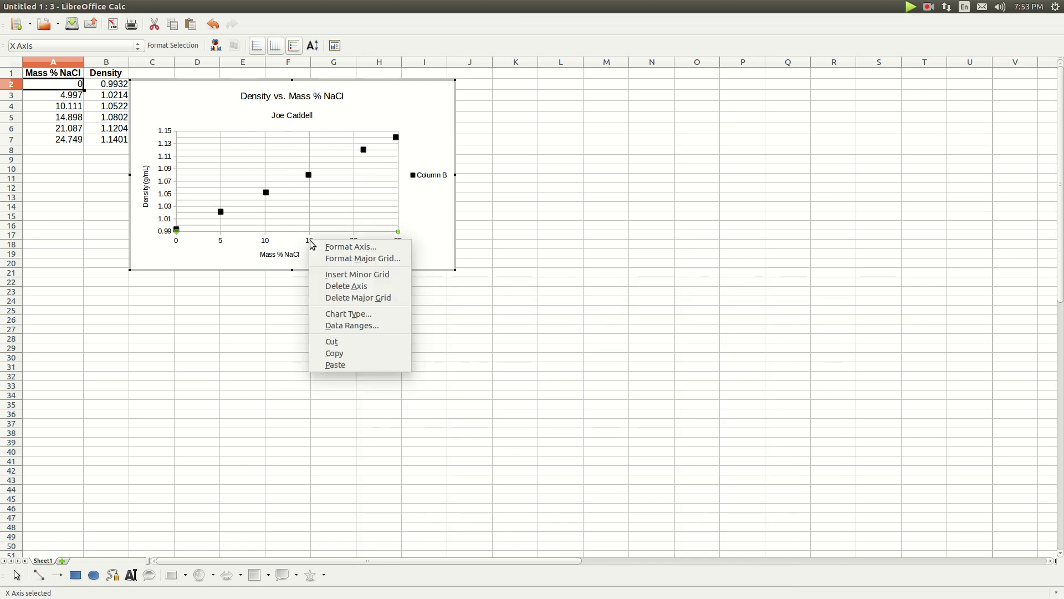
left_click(329, 274)
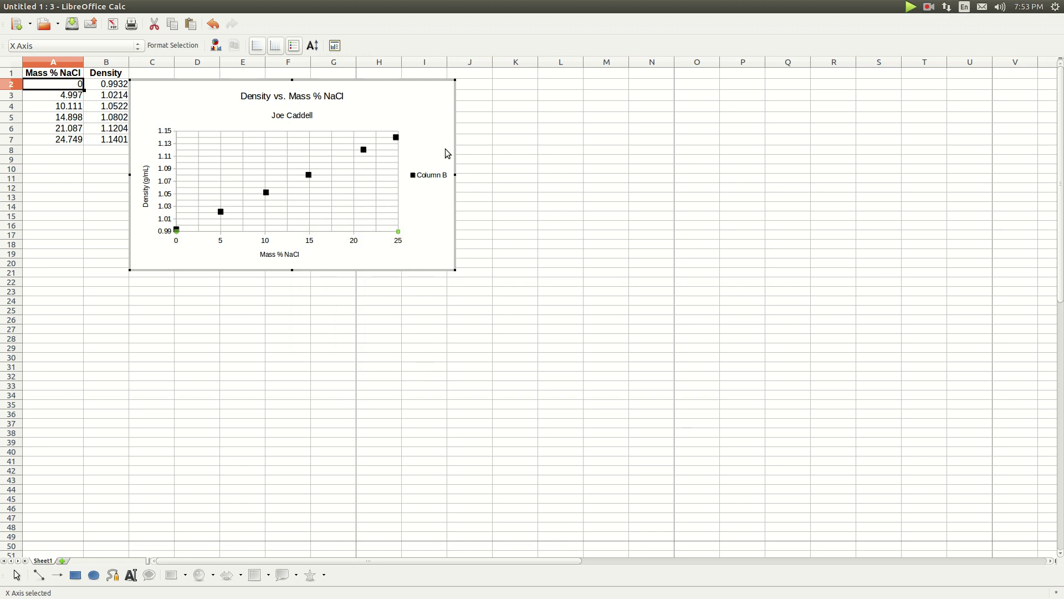
left_click(425, 176)
key("Delete")
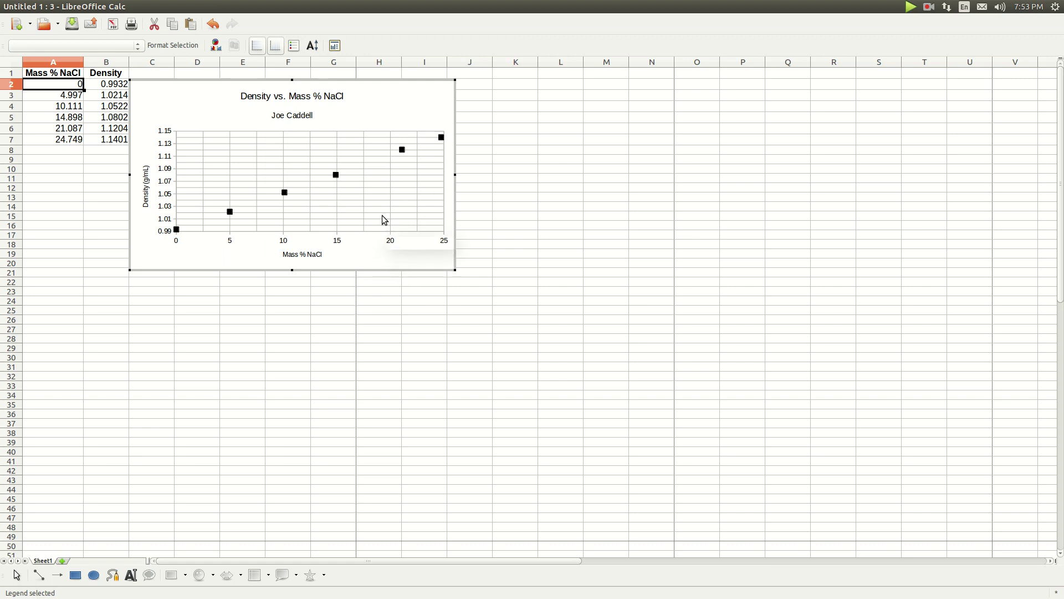
Add a linear trend line to the density series with its equation shown on the chart.
mouse_move(286, 194)
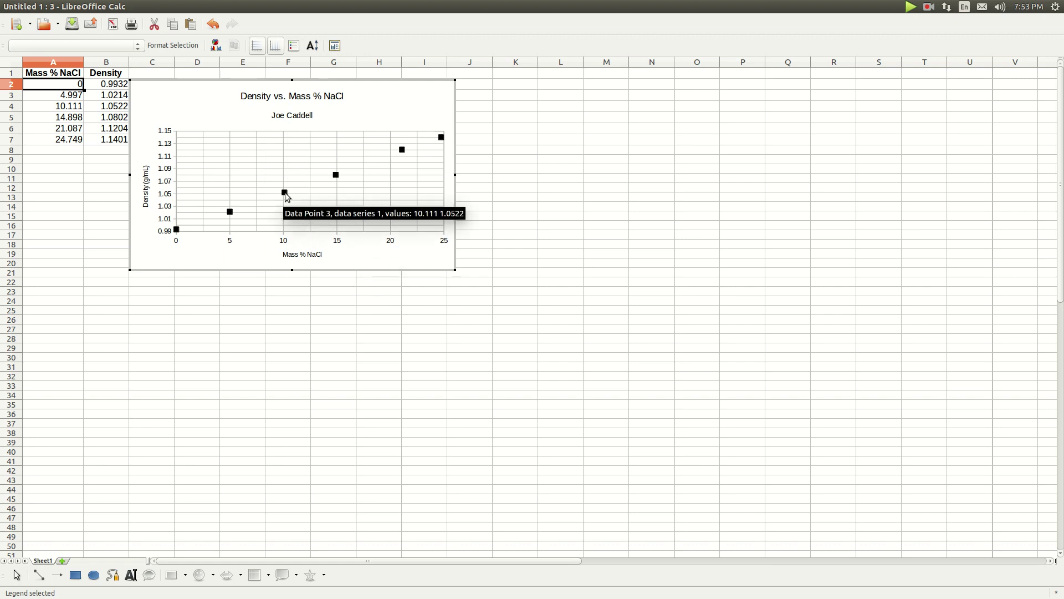
left_click(285, 193)
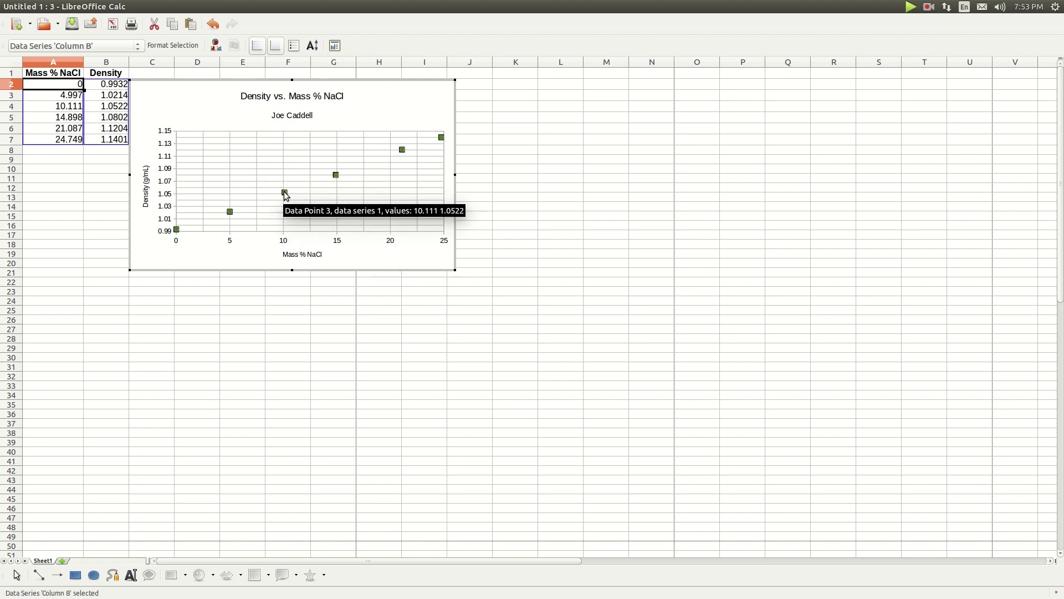
right_click(285, 193)
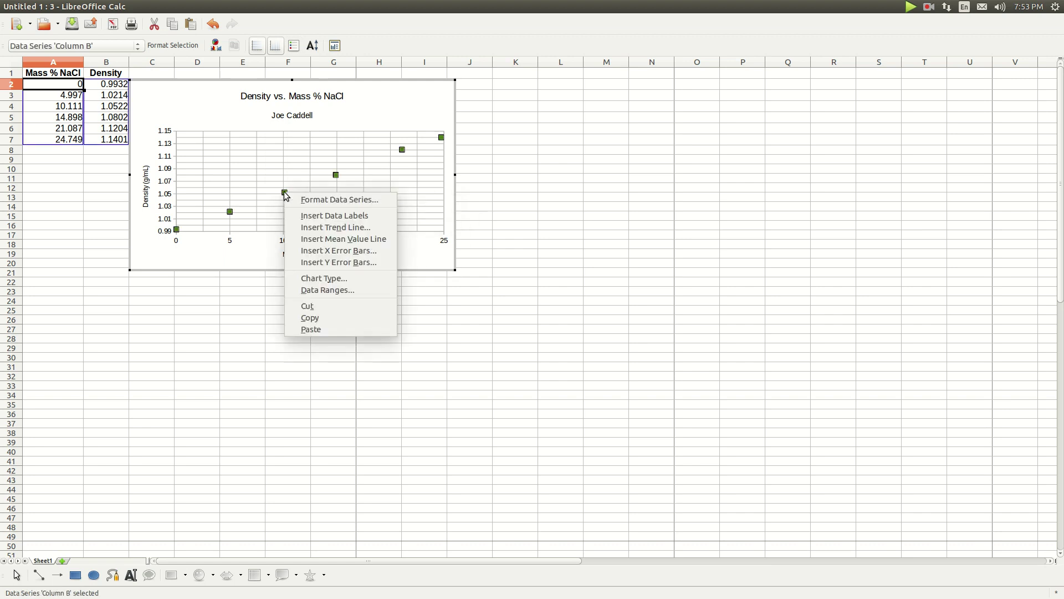
left_click(306, 228)
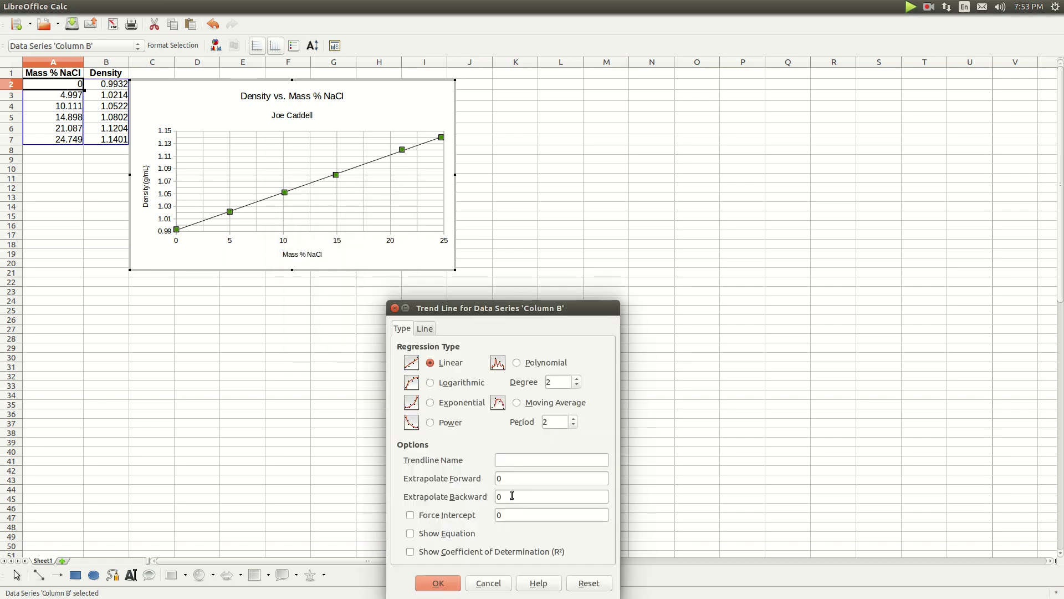
left_click(411, 535)
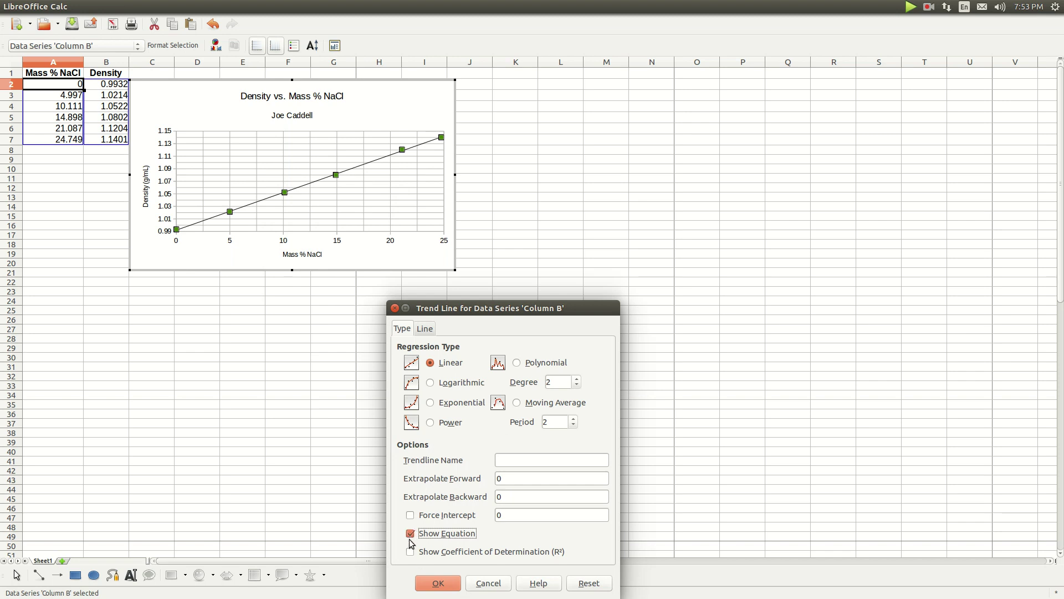
left_click(438, 583)
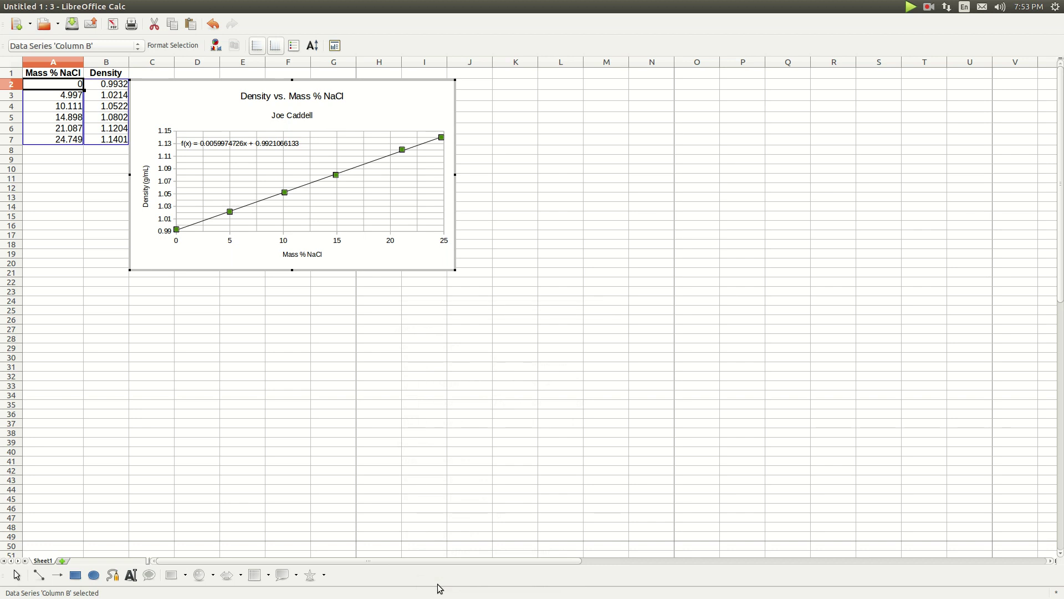
Move the trend-line equation to the top right and shift the main title and subtitle left.
left_click(259, 150)
left_click_drag(258, 150, 401, 115)
left_click(318, 100)
left_click_drag(318, 103, 231, 114)
left_click(286, 115)
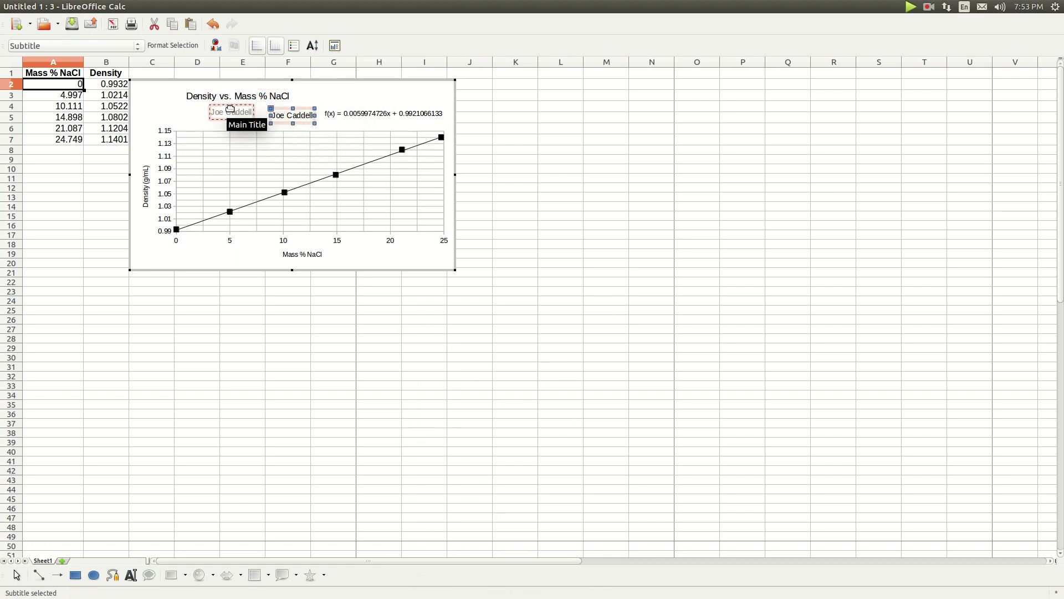
left_click(363, 114)
left_click_drag(363, 113, 350, 105)
Shift the plot area within the chart, then move the whole chart down and right to columns H–N.
left_click(370, 133)
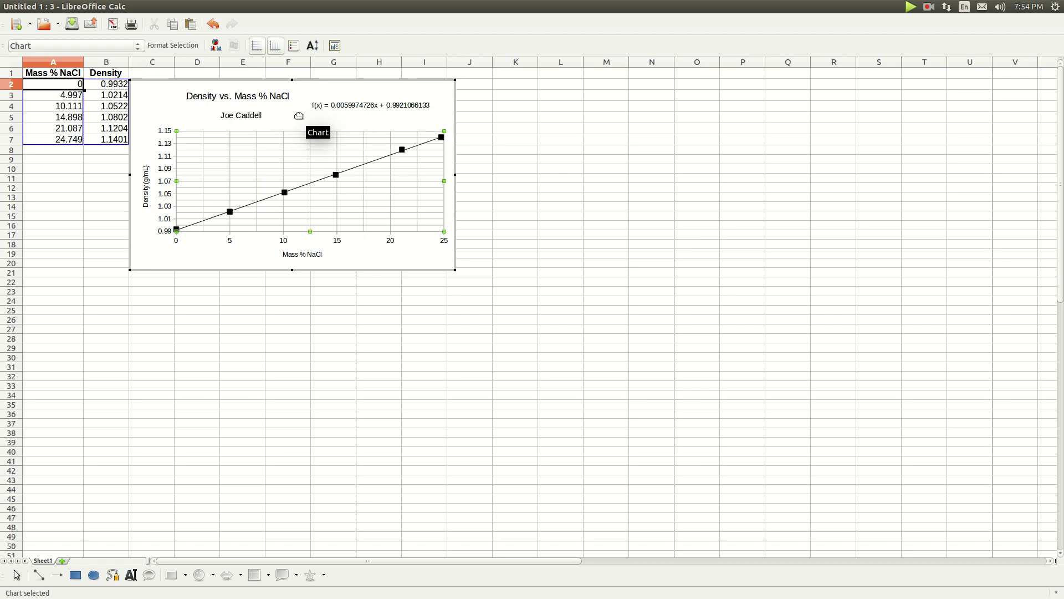
mouse_move(294, 112)
left_mouse_down()
mouse_move(388, 166)
mouse_move(284, 111)
left_mouse_up()
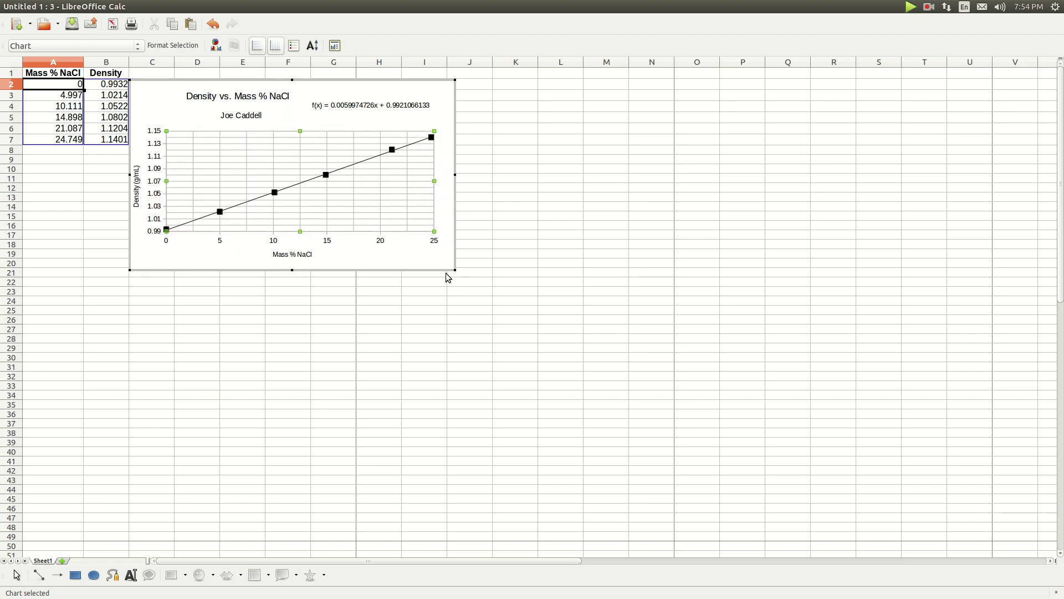
left_click(367, 338)
mouse_move(292, 130)
left_mouse_down()
mouse_move(338, 159)
mouse_move(431, 182)
mouse_move(521, 224)
left_mouse_up()
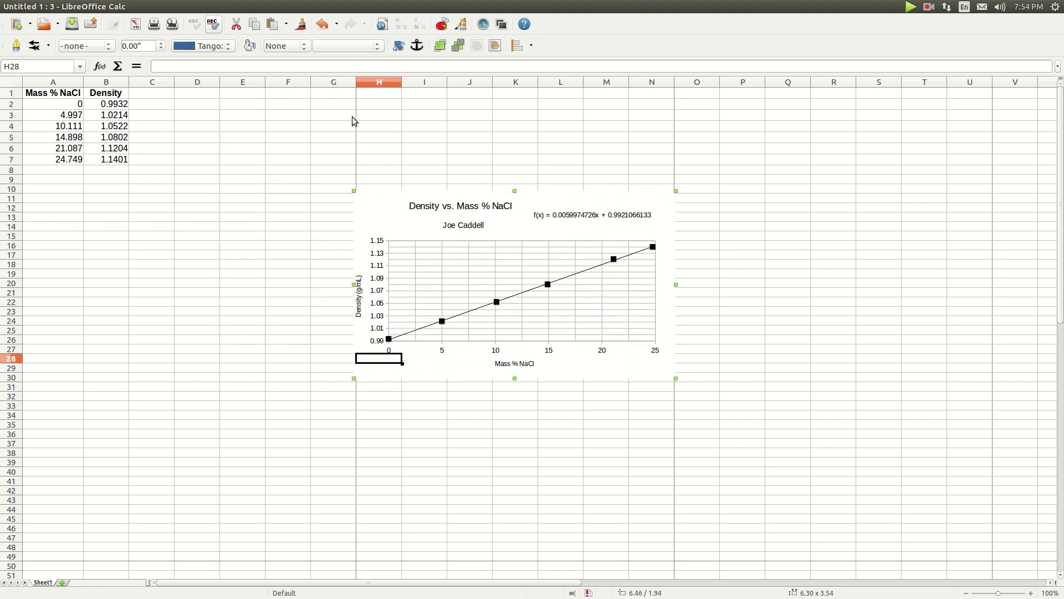
Set the chart object's rotation angle to 270° in Position and Size.
right_click(524, 227)
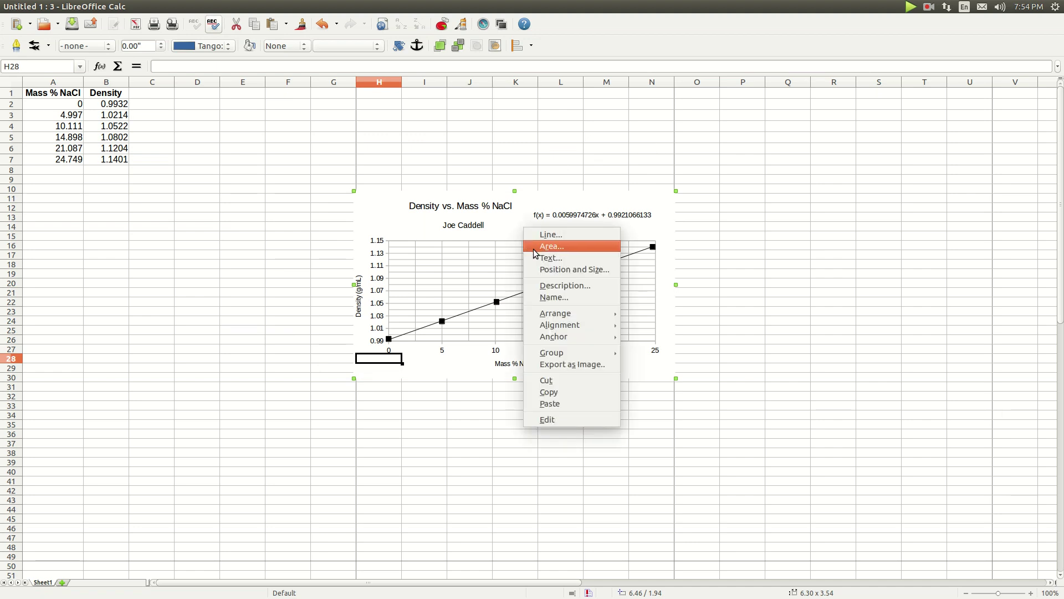
left_click(536, 272)
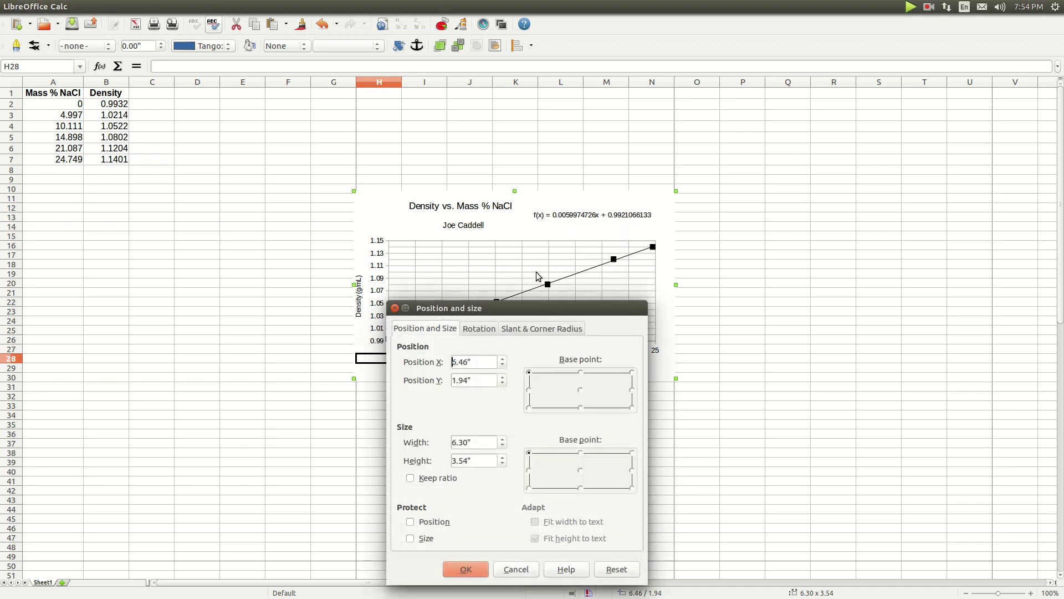
left_click(478, 329)
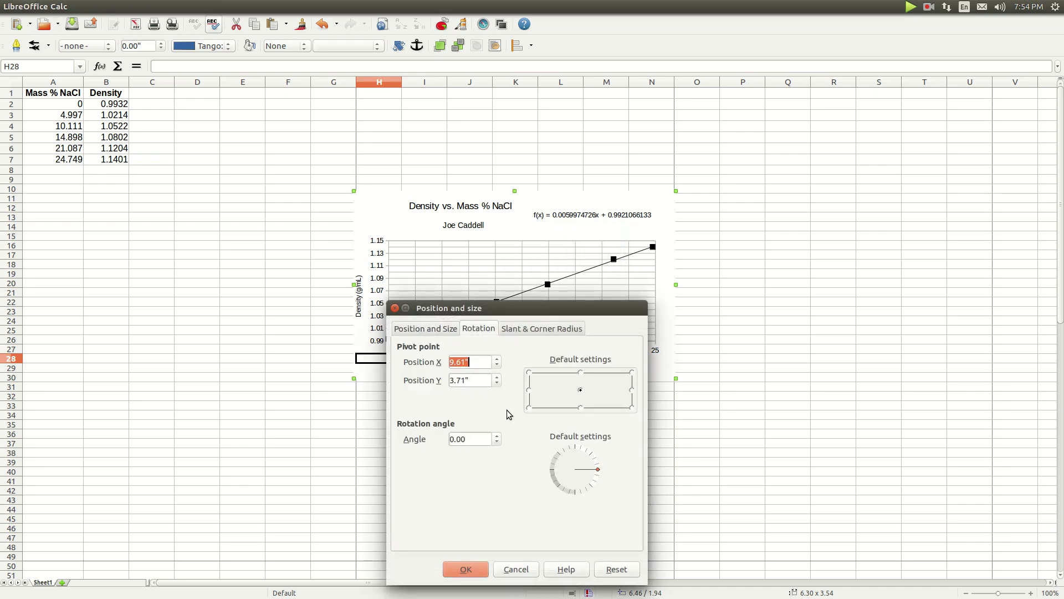
left_click_drag(598, 471, 573, 500)
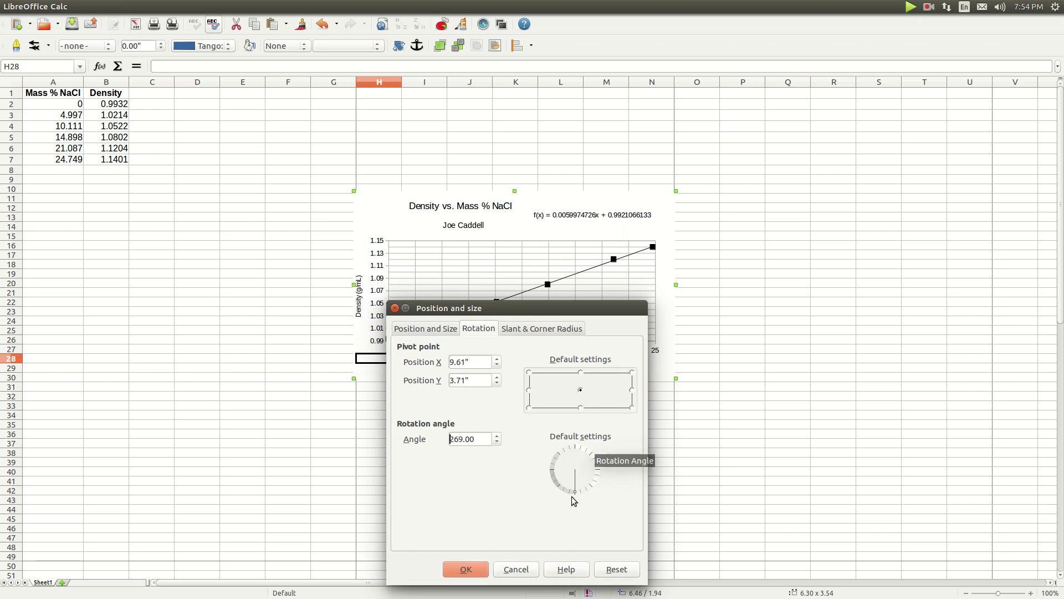
left_click(497, 443)
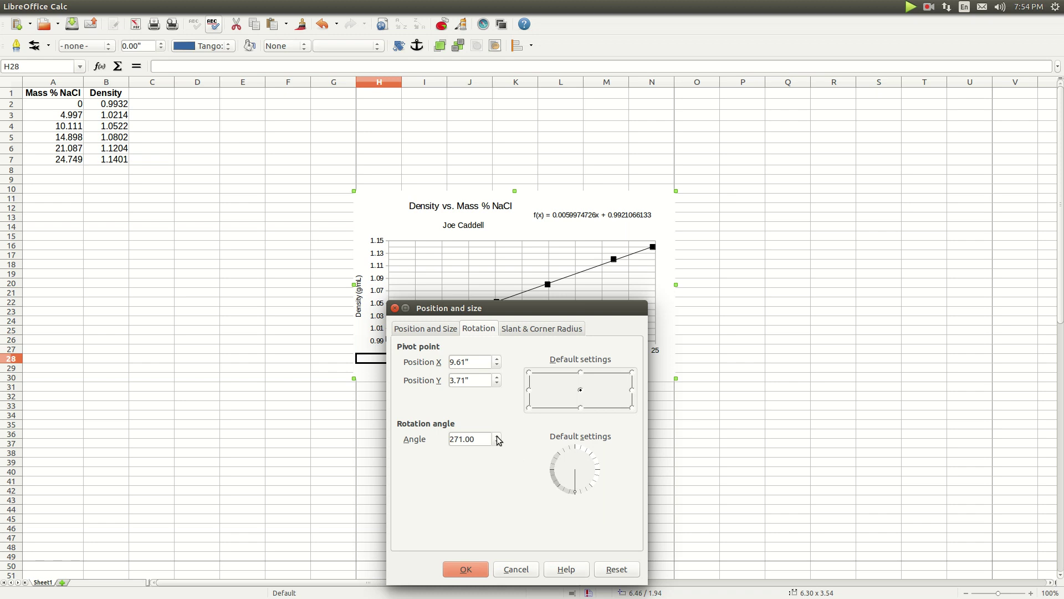
left_click(497, 443)
left_click(465, 570)
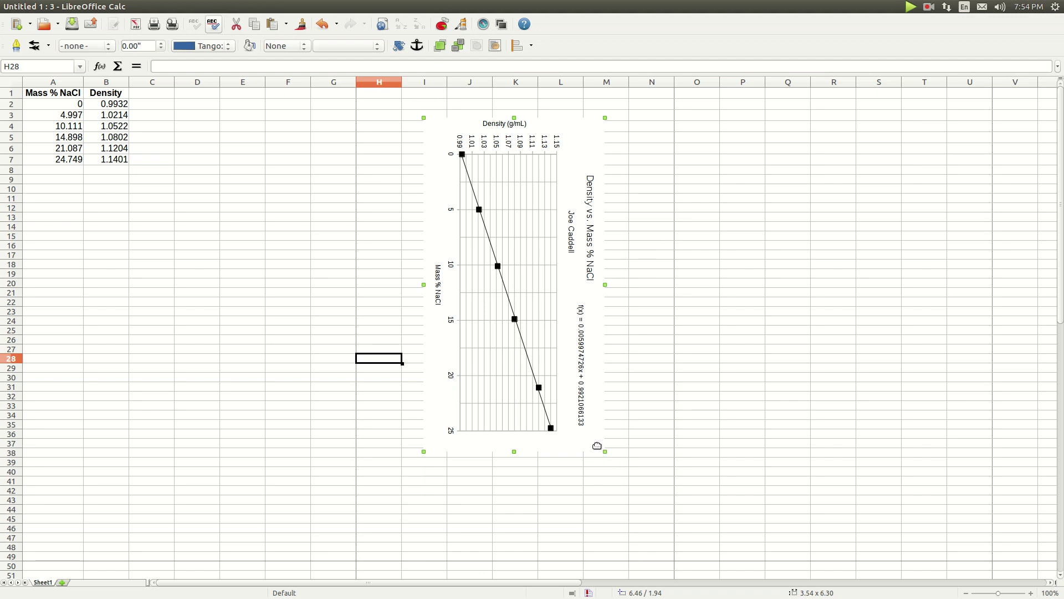
Stretch the rotated chart's corners outward to about 5.64 × 8.47 inches beside the data table.
left_click_drag(606, 452, 656, 525)
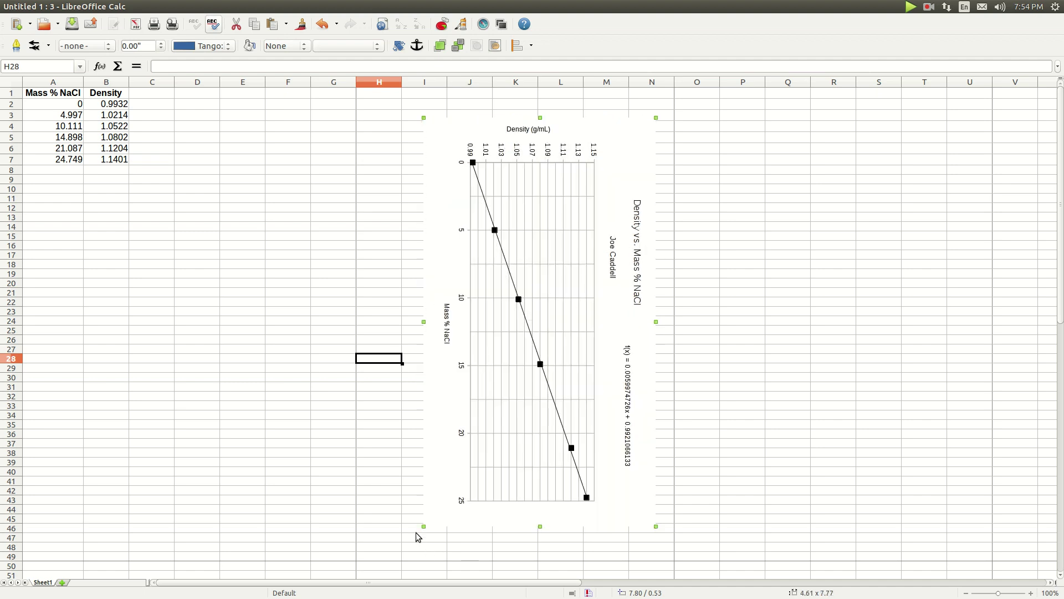
left_click_drag(424, 526, 378, 552)
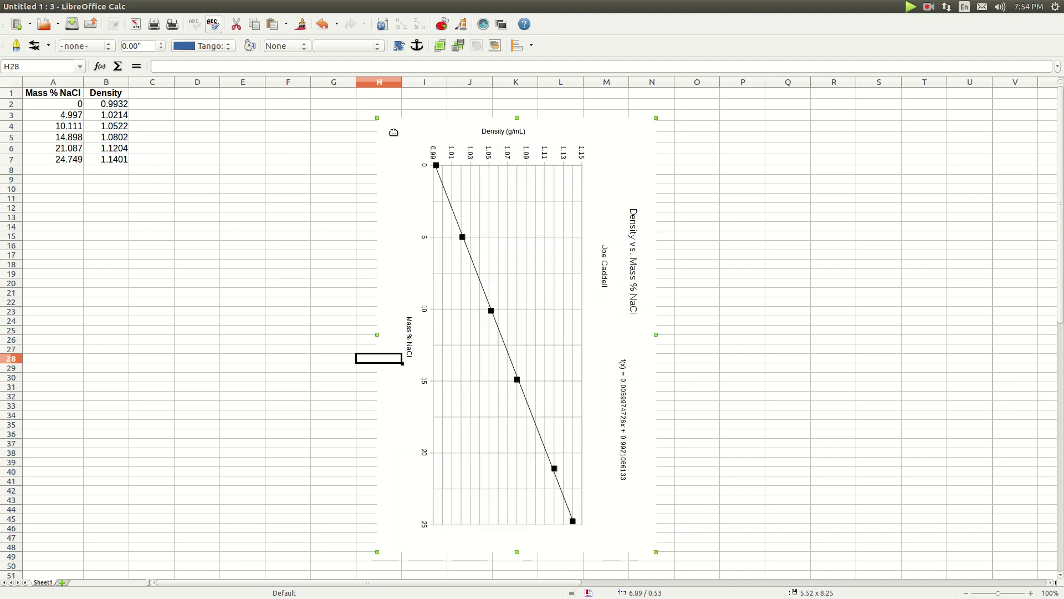
left_click_drag(380, 121, 367, 104)
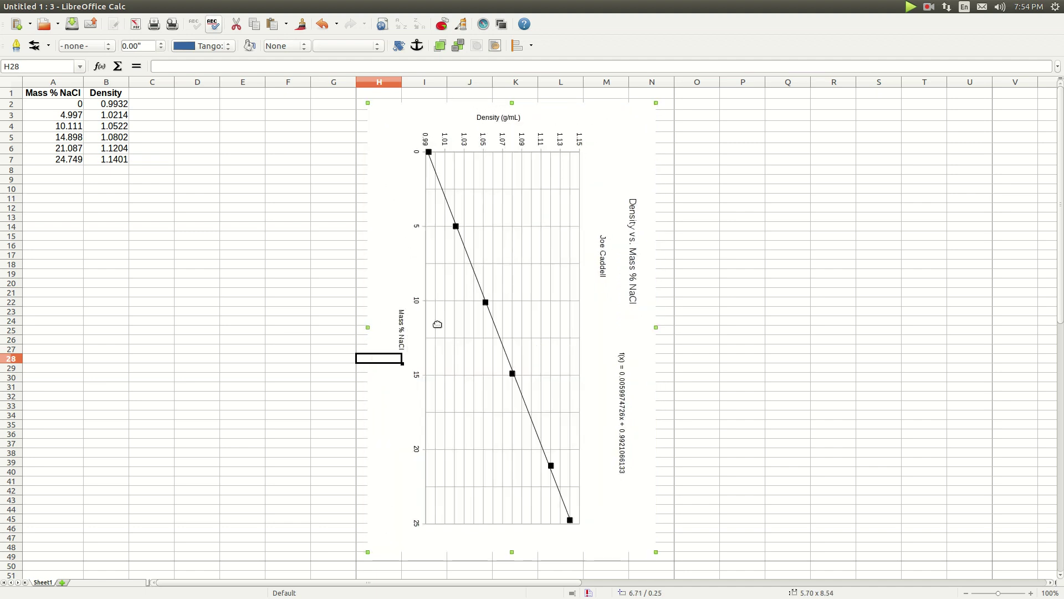
Deselect the chart, then reselect it and dismiss its context menu.
left_click(297, 351)
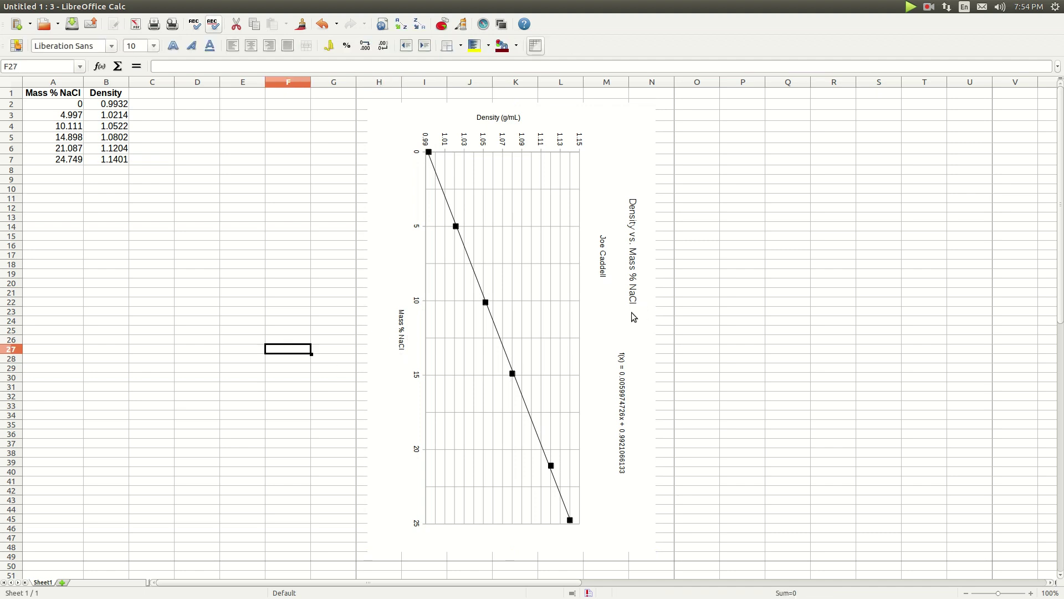
left_click(195, 266)
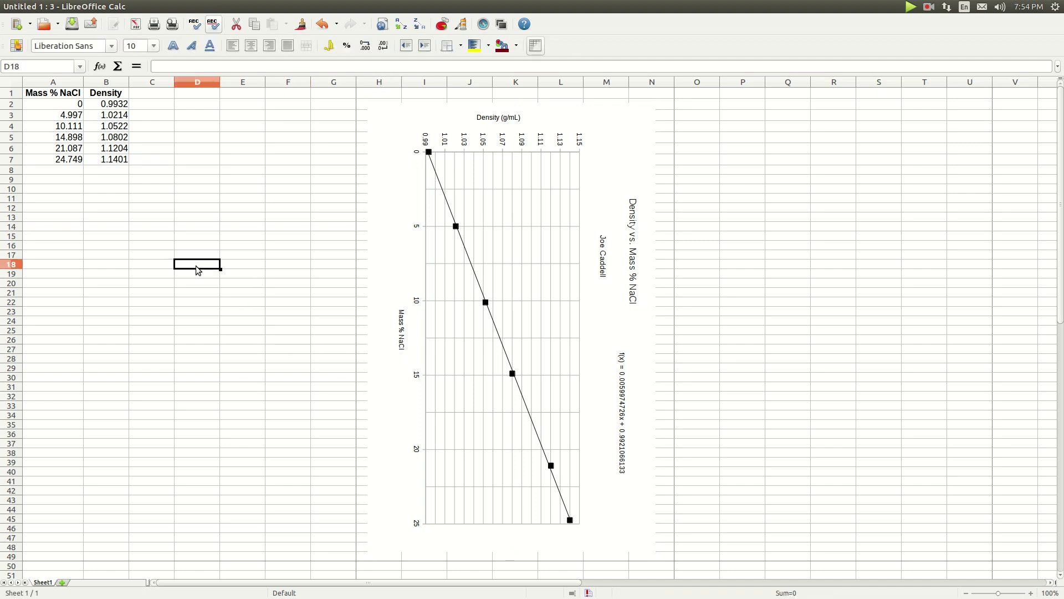
right_click(616, 317)
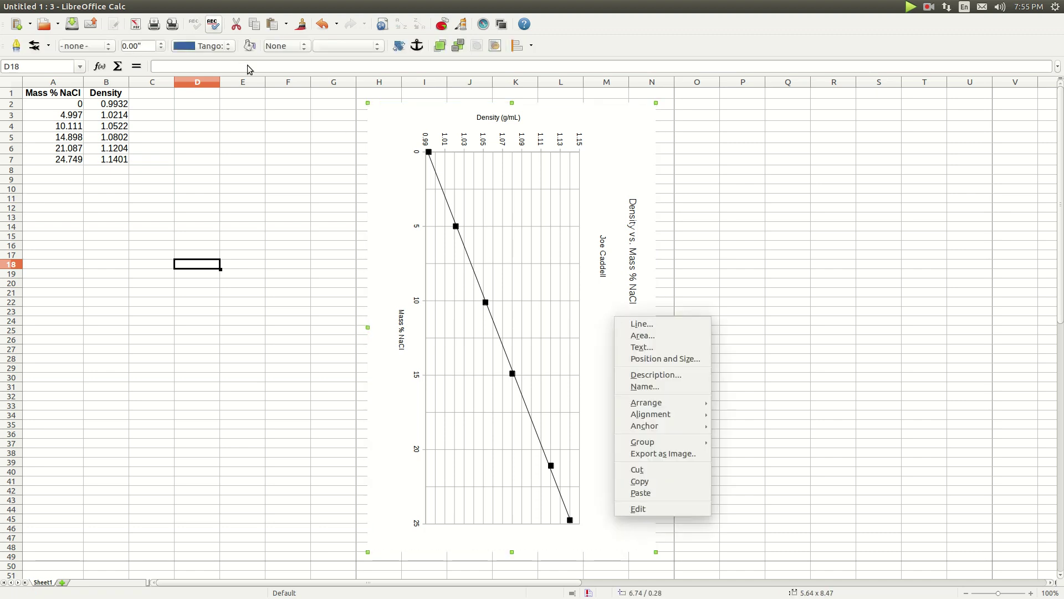
left_click(616, 159)
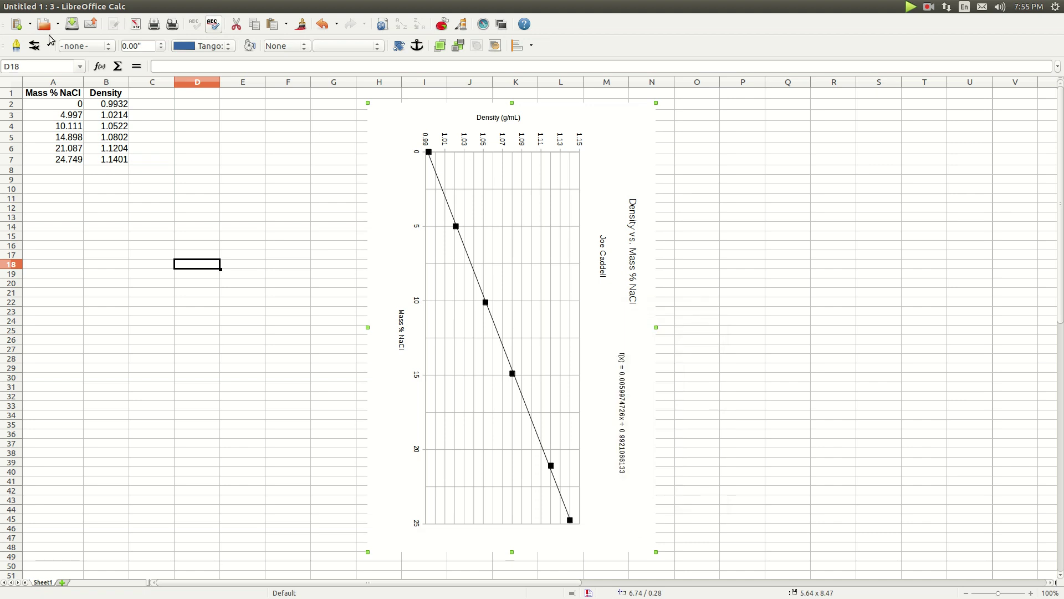
left_click(46, 8)
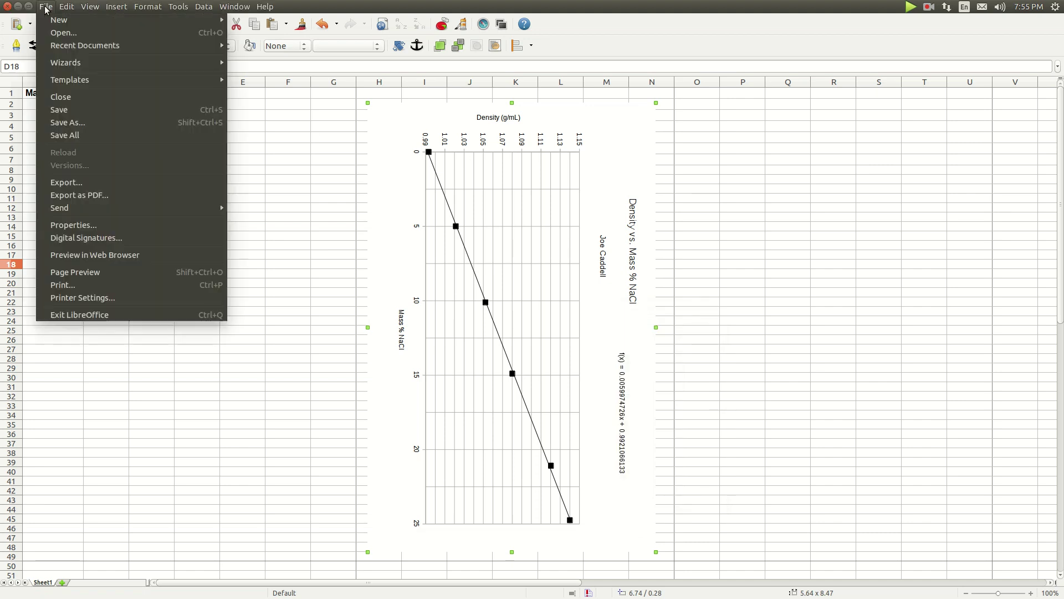
left_click(62, 299)
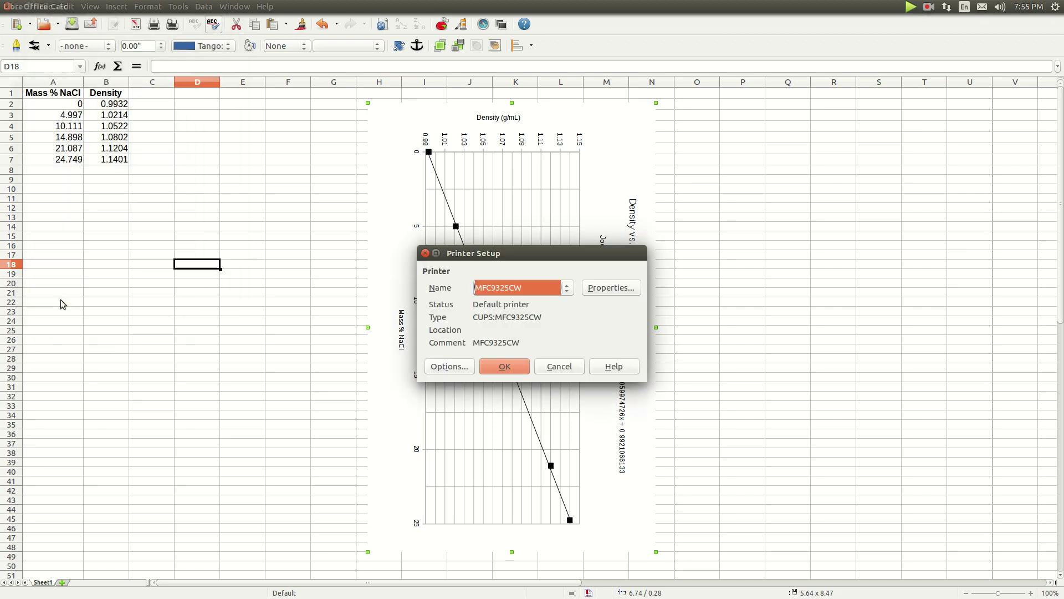
left_click(625, 288)
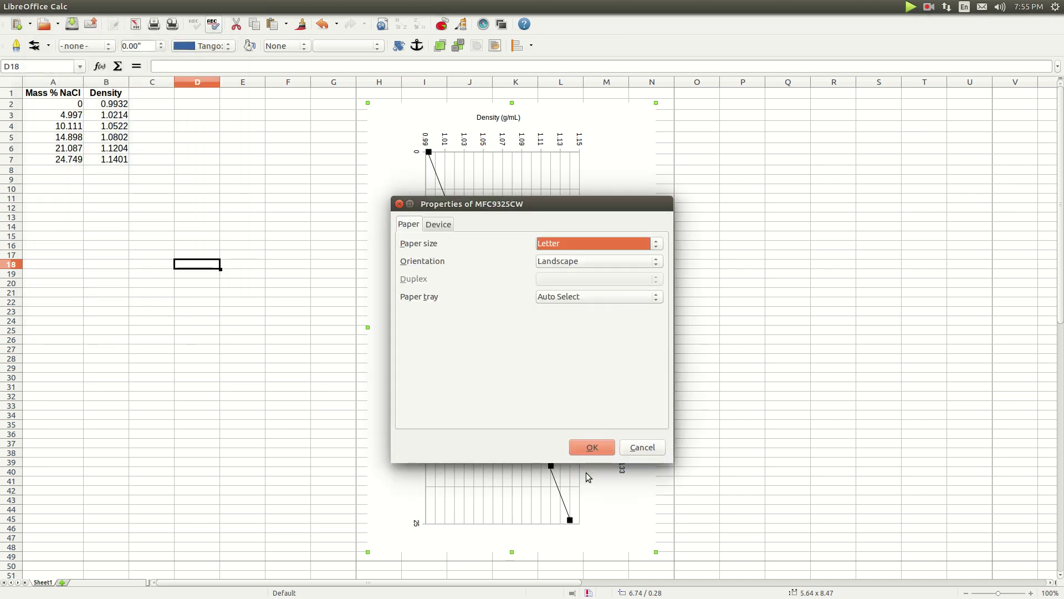
left_click(591, 448)
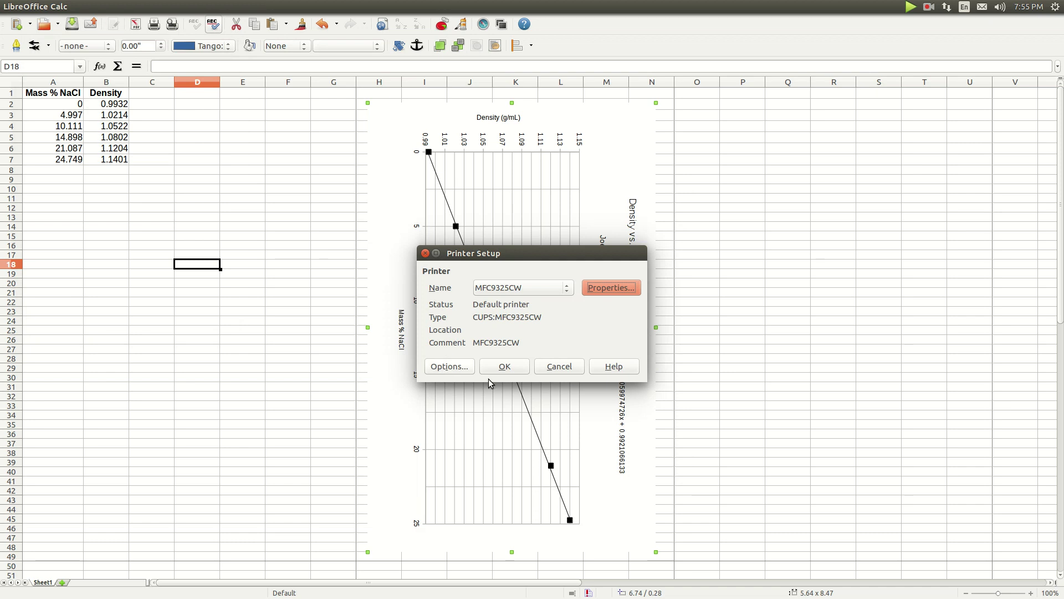
left_click(506, 366)
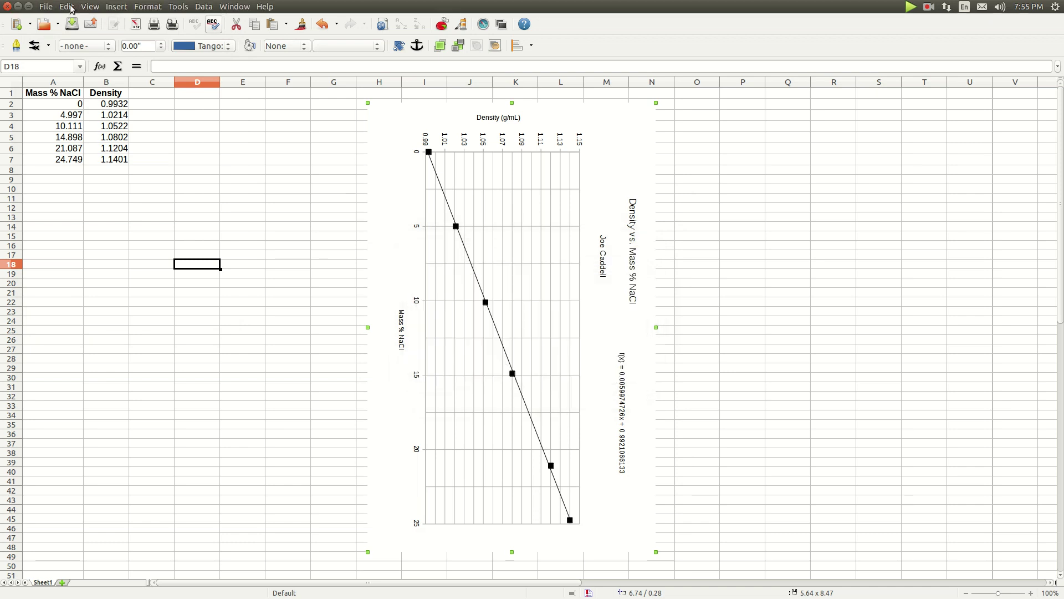
Start File > Print with the range set to Selected cells, previewing the chart on one Letter page.
left_click(45, 6)
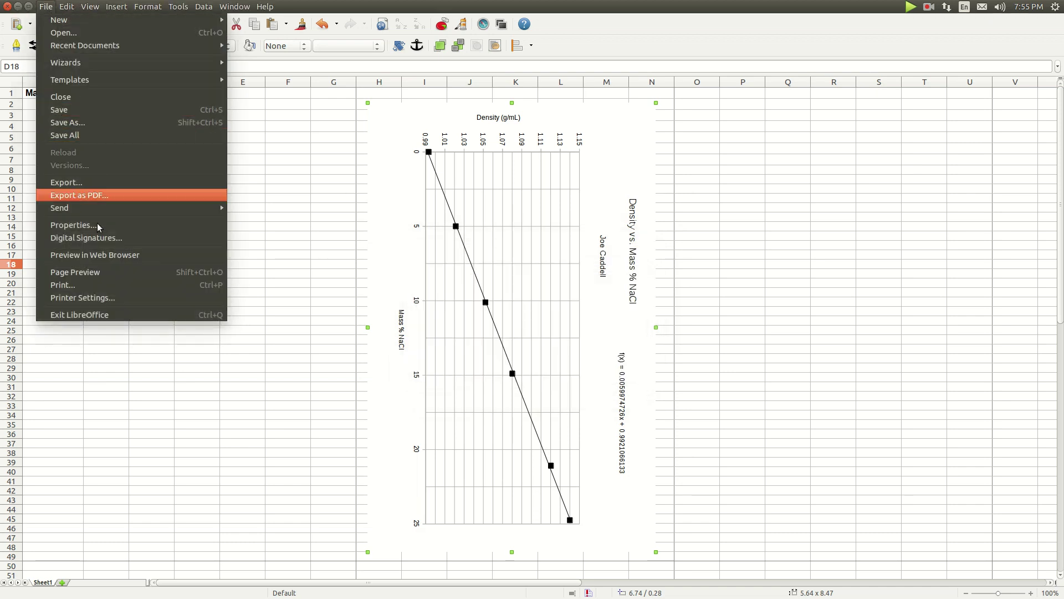
left_click(89, 284)
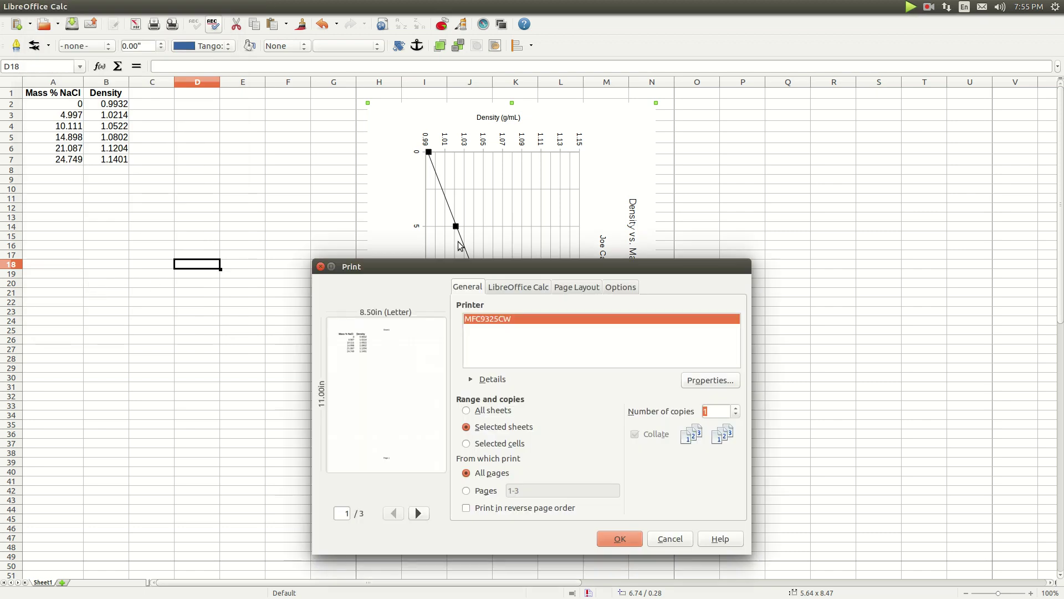
left_click(466, 444)
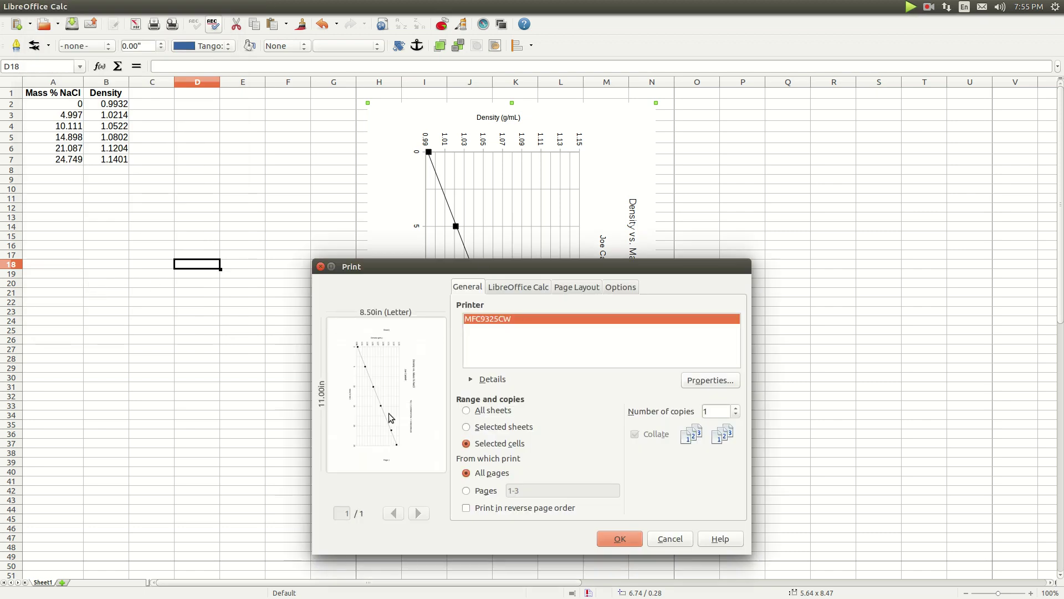